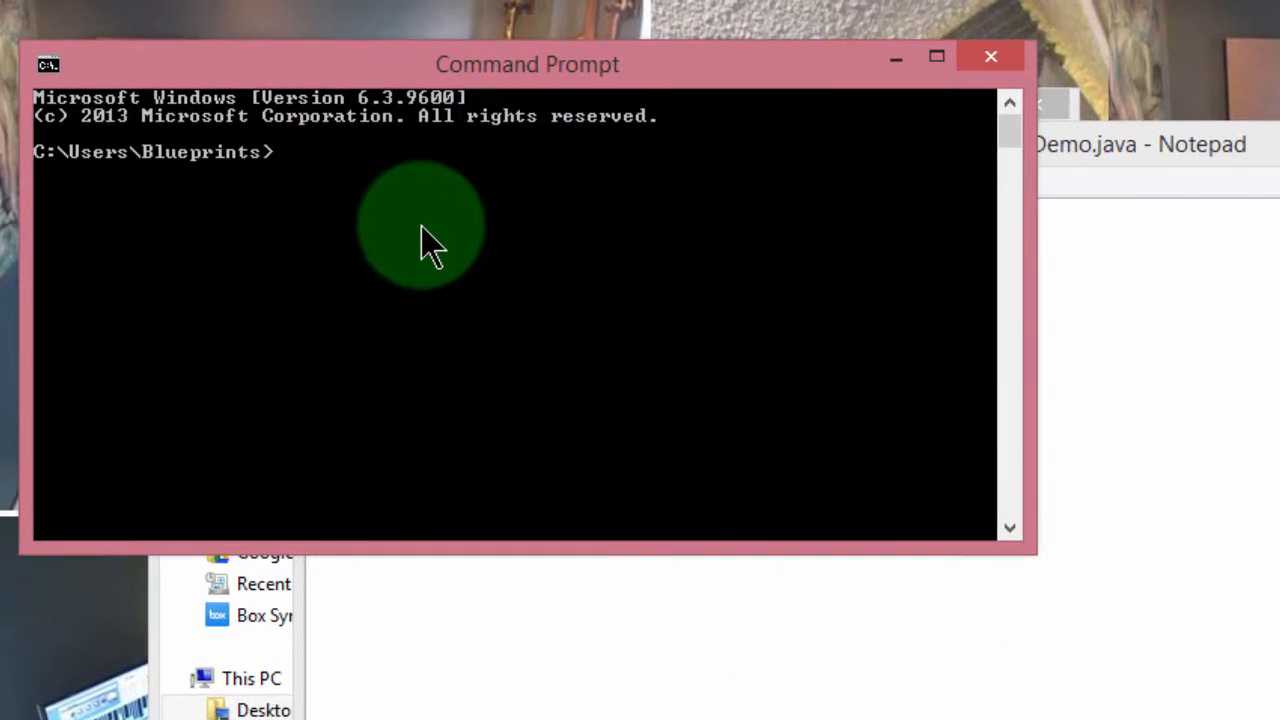
Step: Run javac in the Command Prompt to check whether the Java compiler is recognised
{"action": "type", "text": "javac"}
{"action": "key", "text": "Return"}
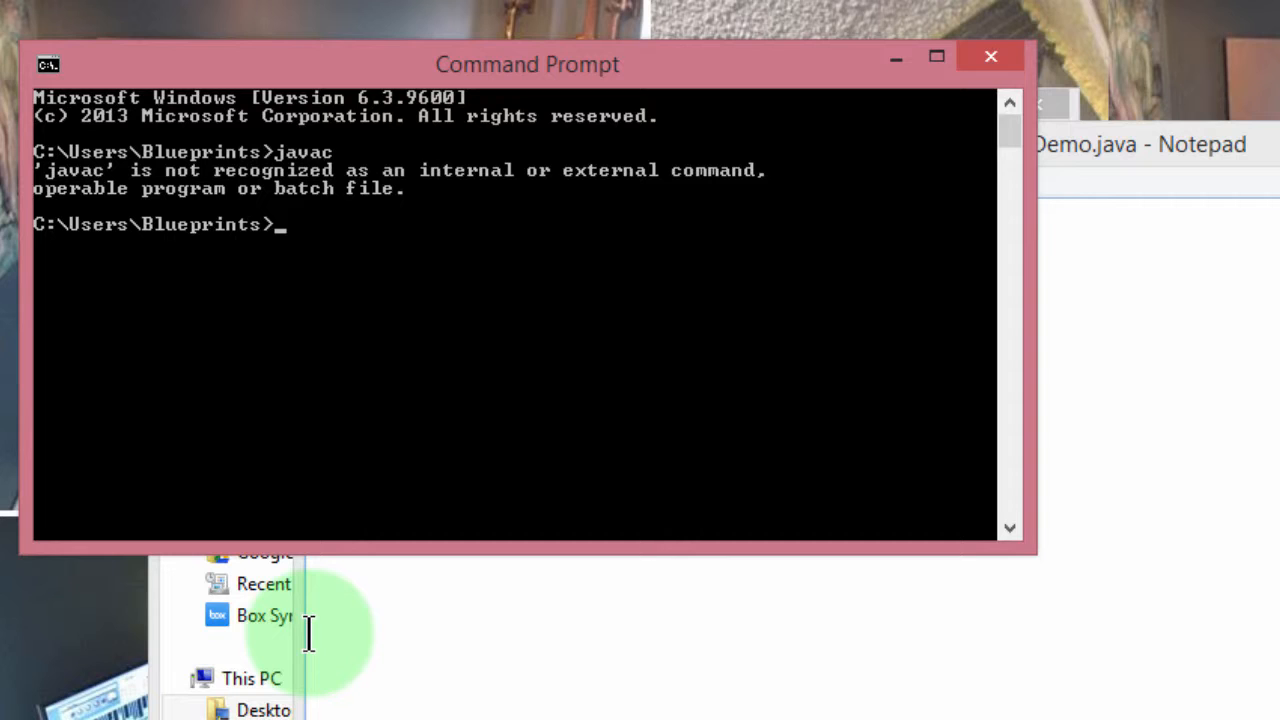
Step: Open the advanced system settings through This PC's system properties and move the System Properties dialog clear of the window behind
{"action": "left_click", "coordinate": [151, 615]}
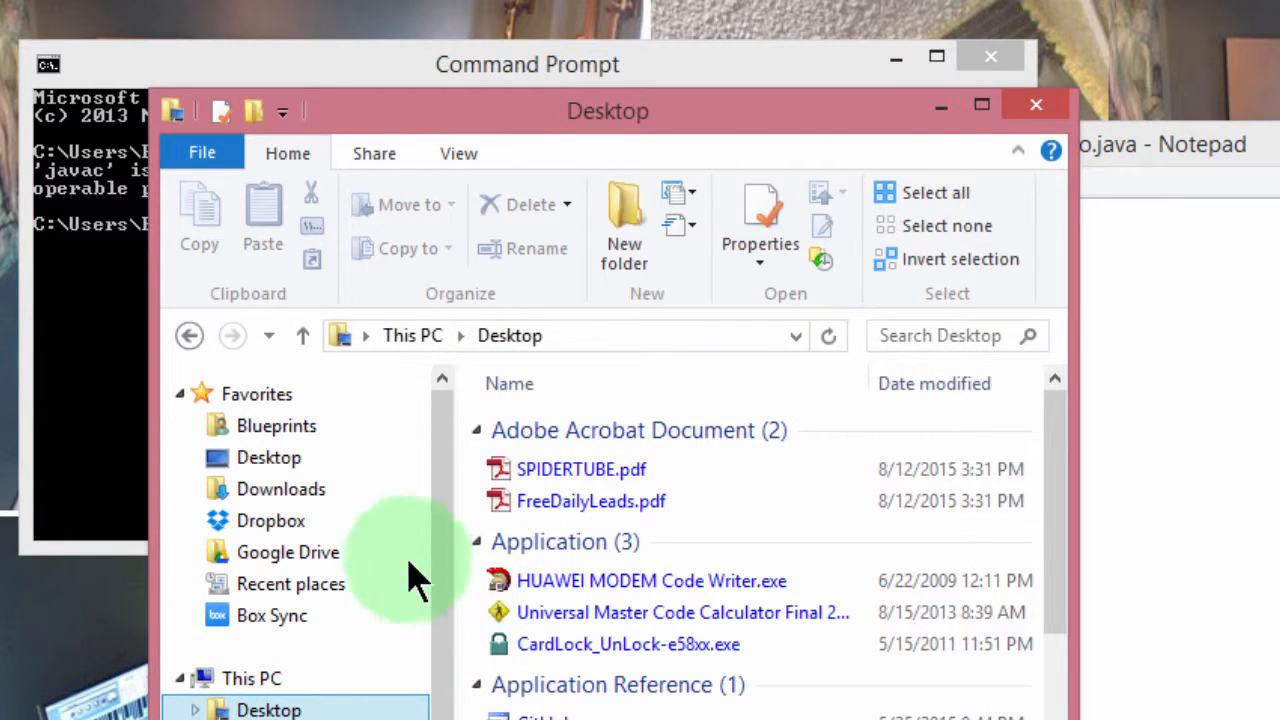
{"action": "left_click", "coordinate": [265, 684]}
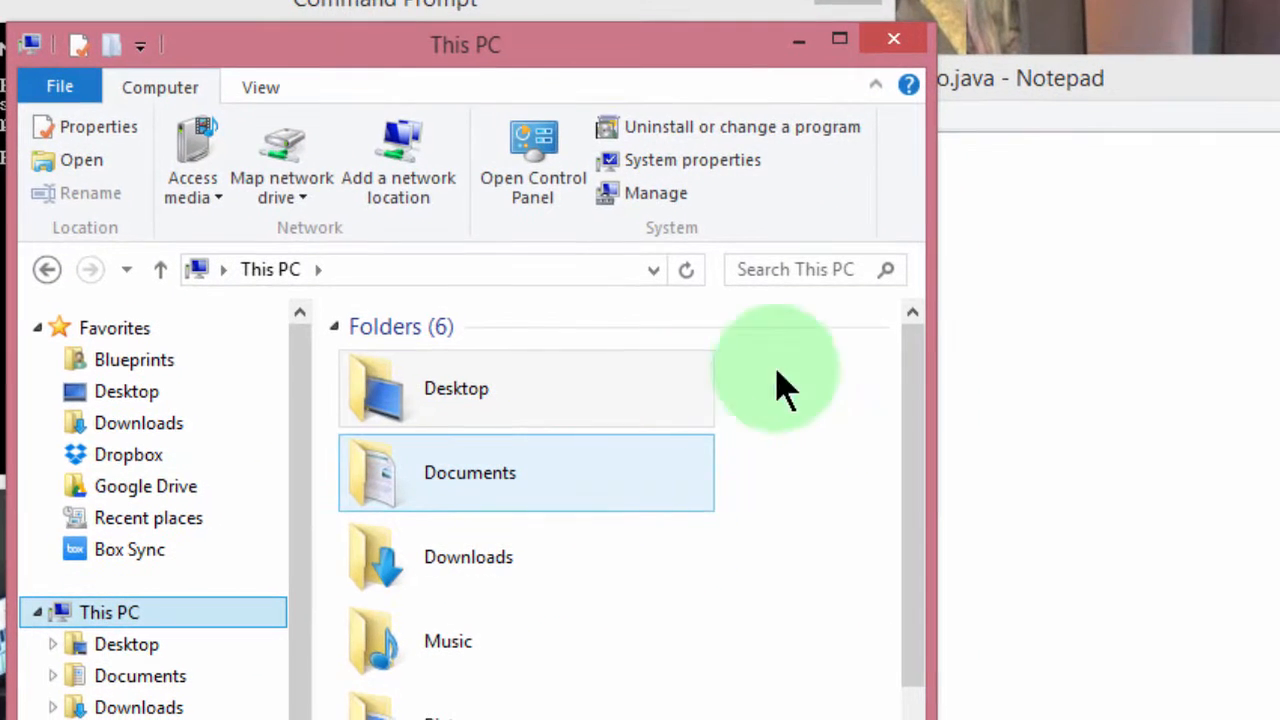
{"action": "left_click_drag", "start_coordinate": [934, 349], "coordinate": [998, 348]}
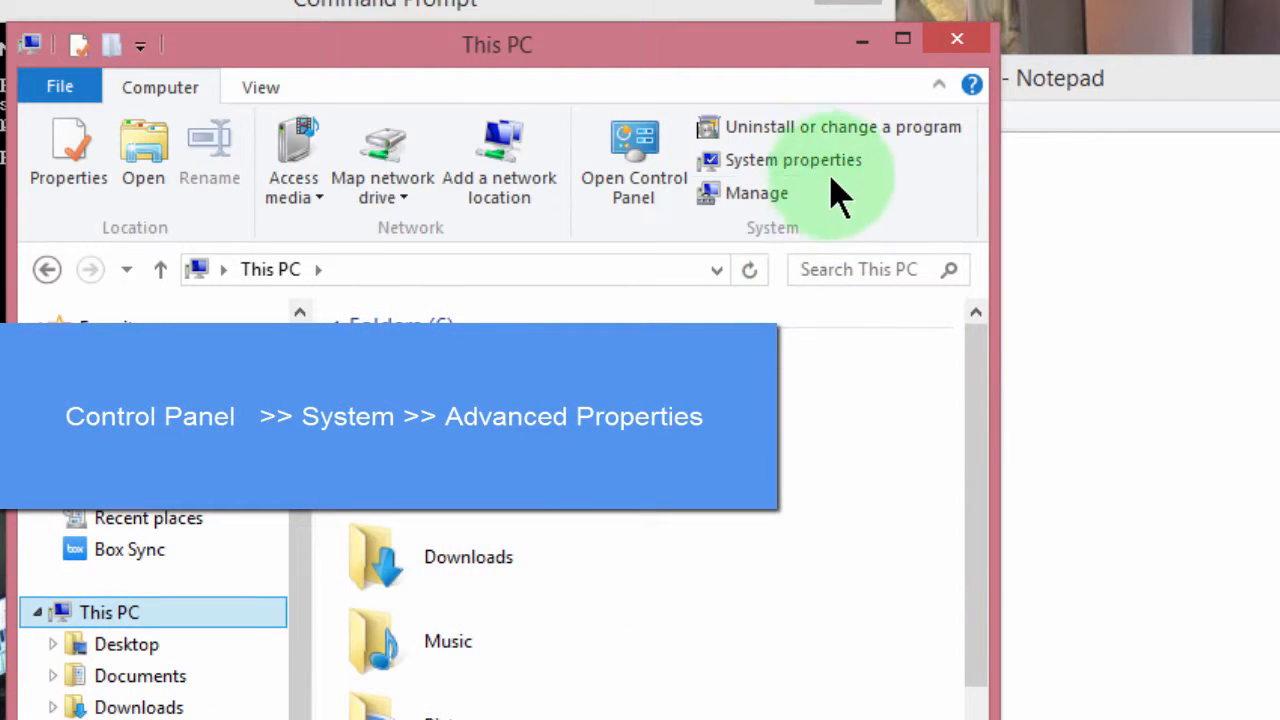
{"action": "left_click", "coordinate": [796, 162]}
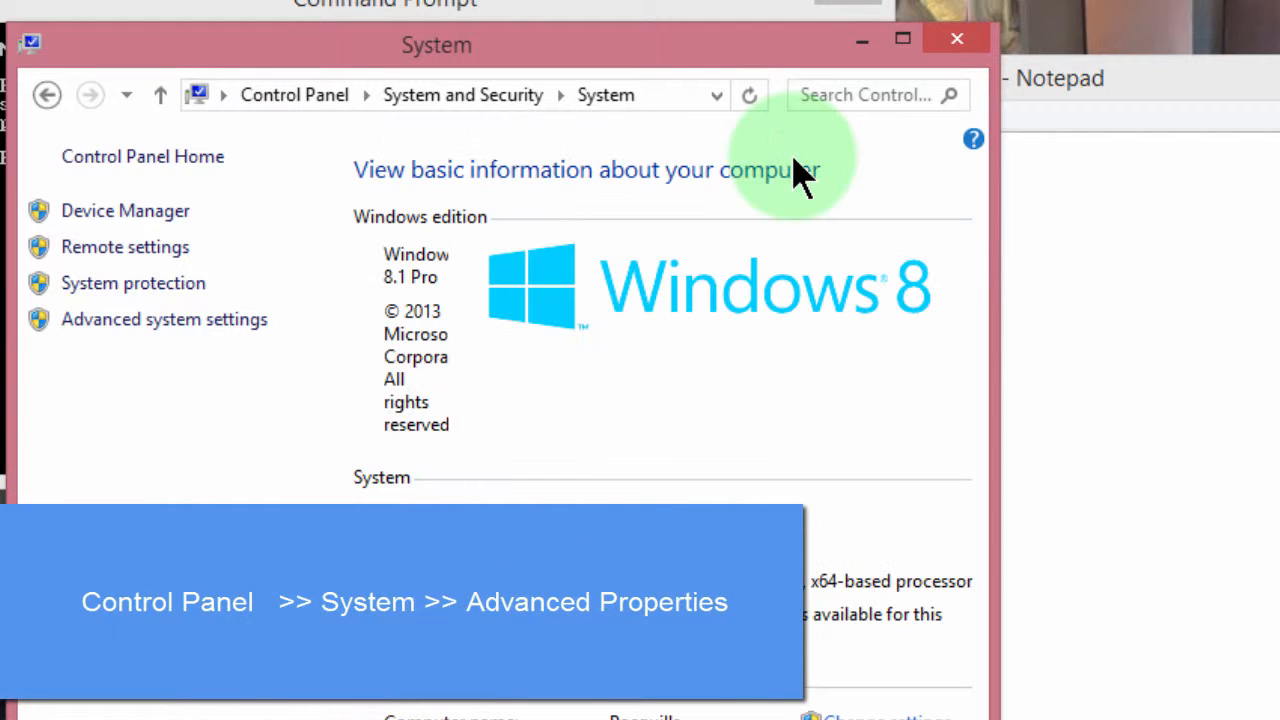
{"action": "left_click", "coordinate": [139, 322]}
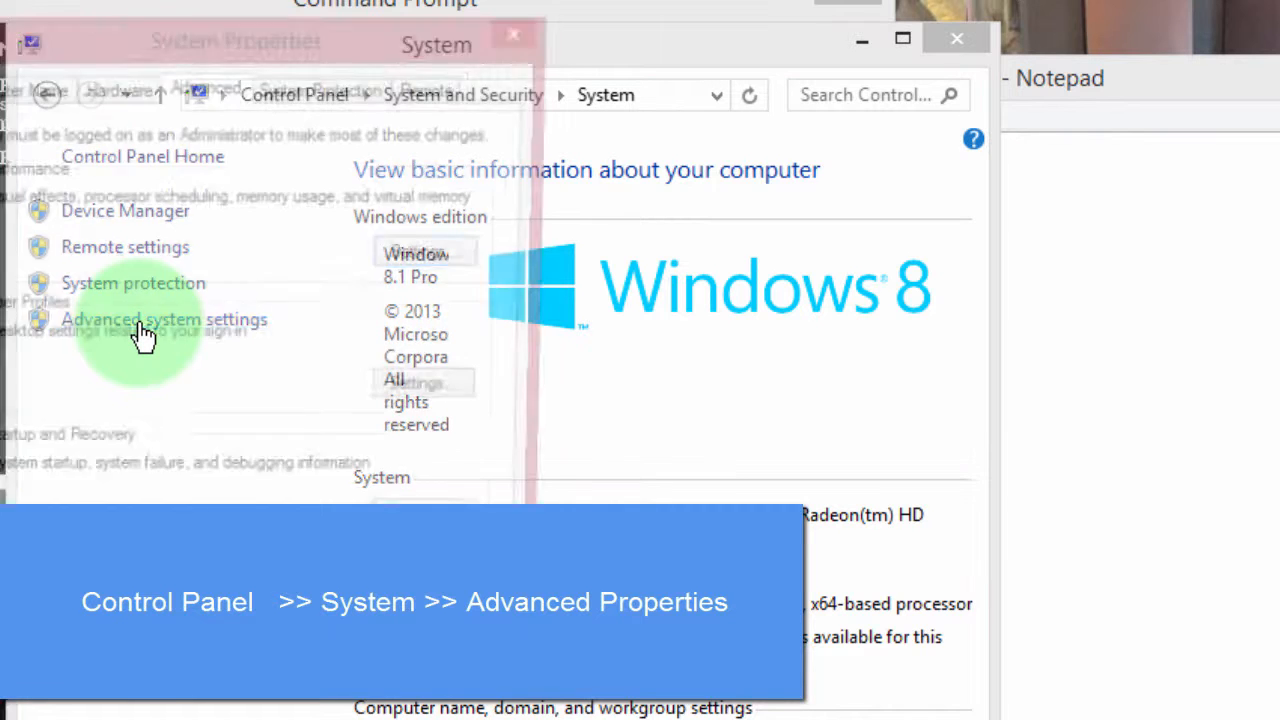
{"action": "left_click_drag", "start_coordinate": [286, 54], "coordinate": [825, 140]}
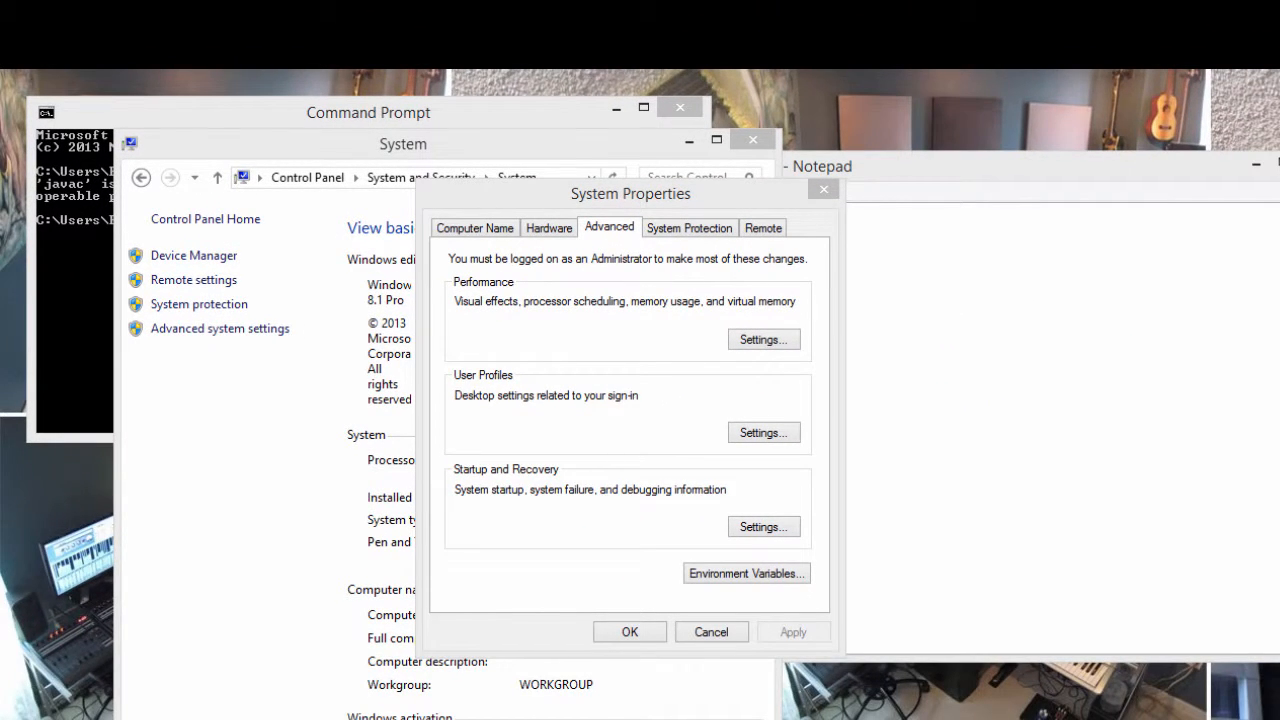
Step: Browse to C:\Program Files\Java\jdk1.8.0_71\bin in a new File Explorer window and copy the folder's full path
{"action": "right_click", "coordinate": [135, 719]}
{"action": "left_click", "coordinate": [135, 719]}
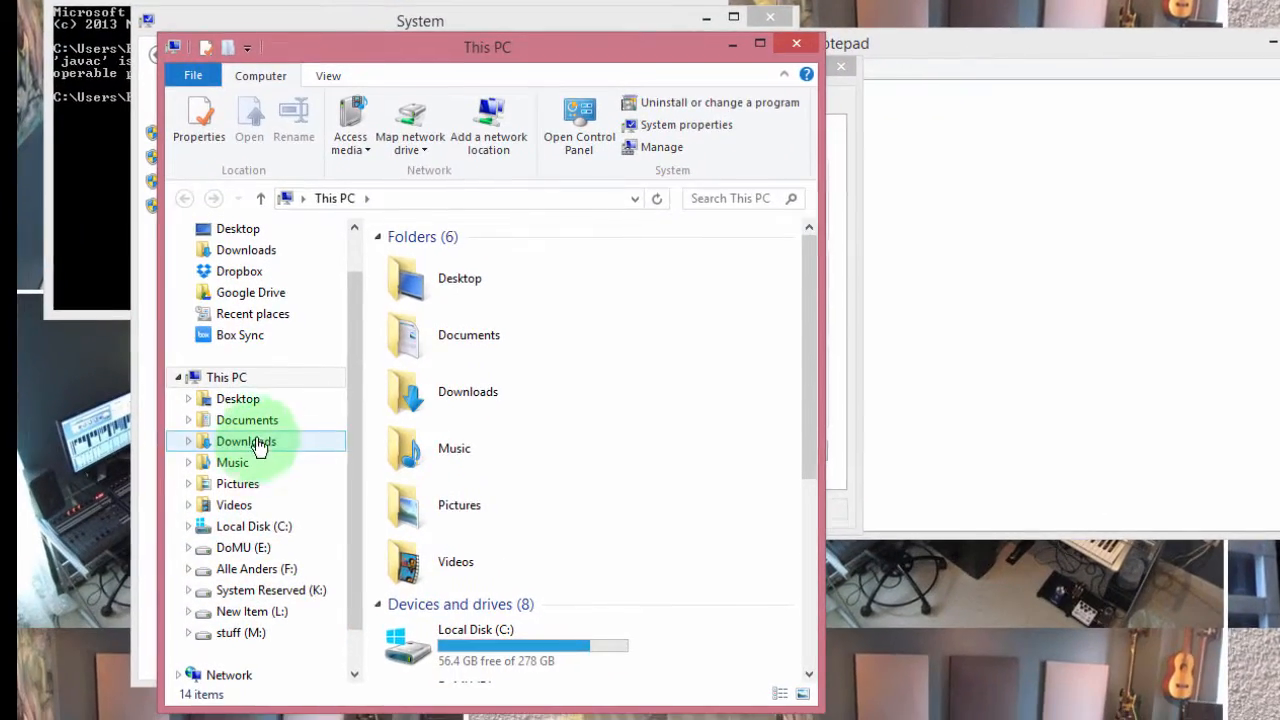
{"action": "left_click", "coordinate": [240, 651]}
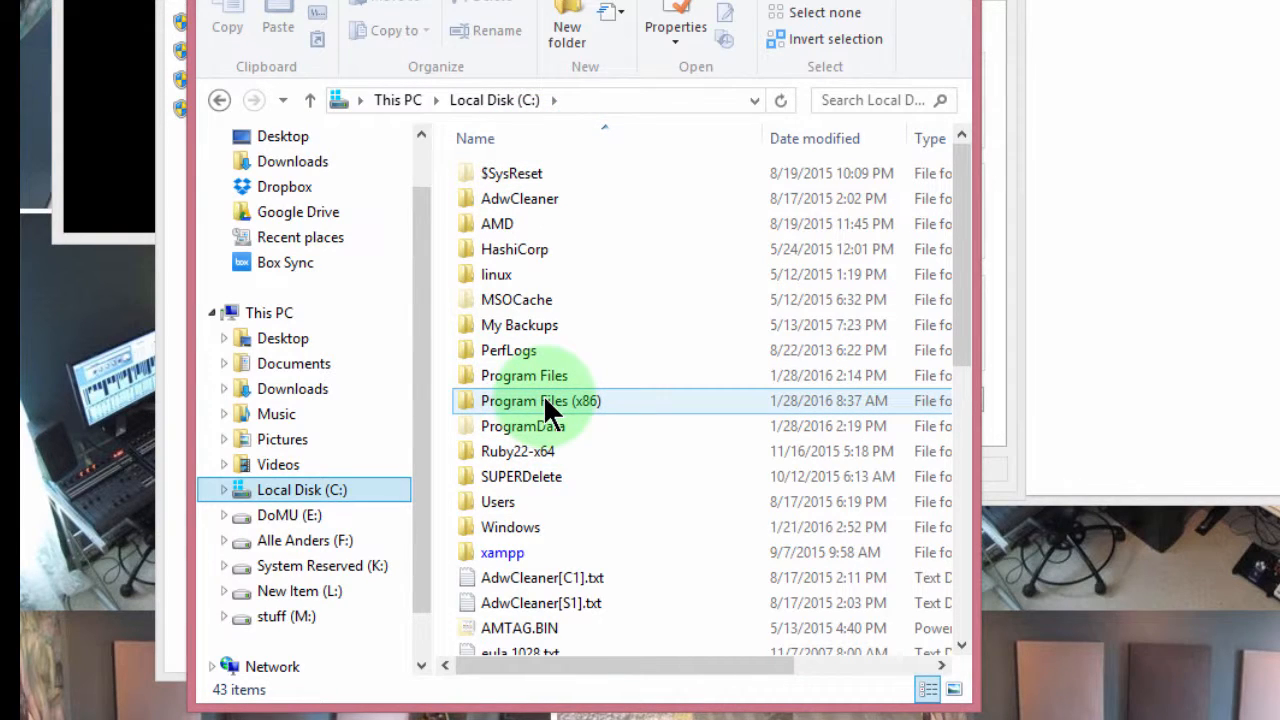
{"action": "mouse_move", "coordinate": [545, 400]}
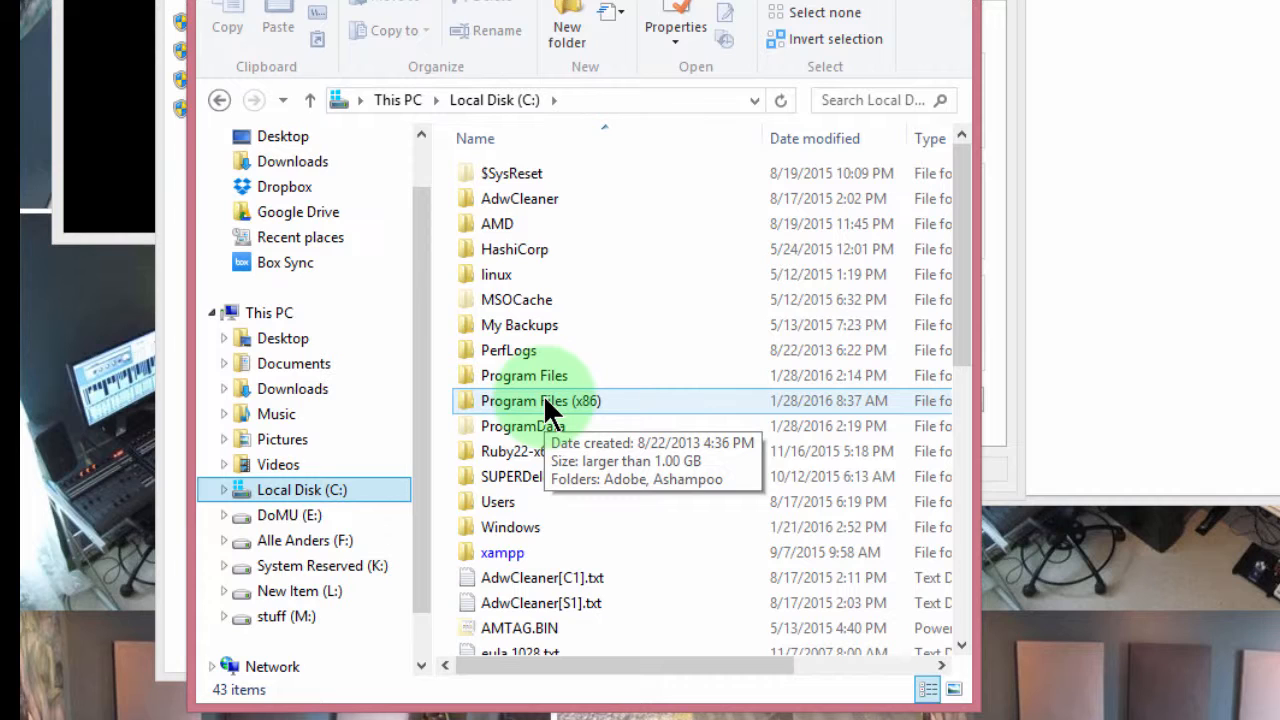
{"action": "double_click", "coordinate": [521, 374]}
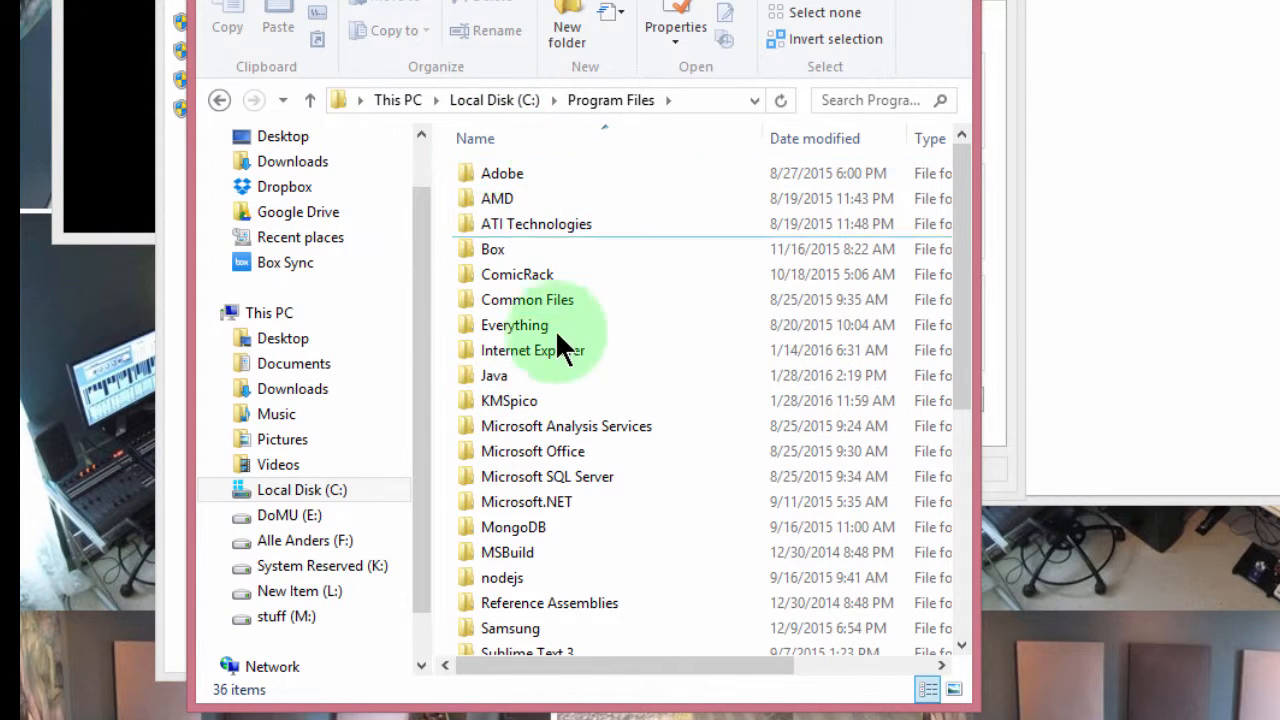
{"action": "double_click", "coordinate": [491, 374]}
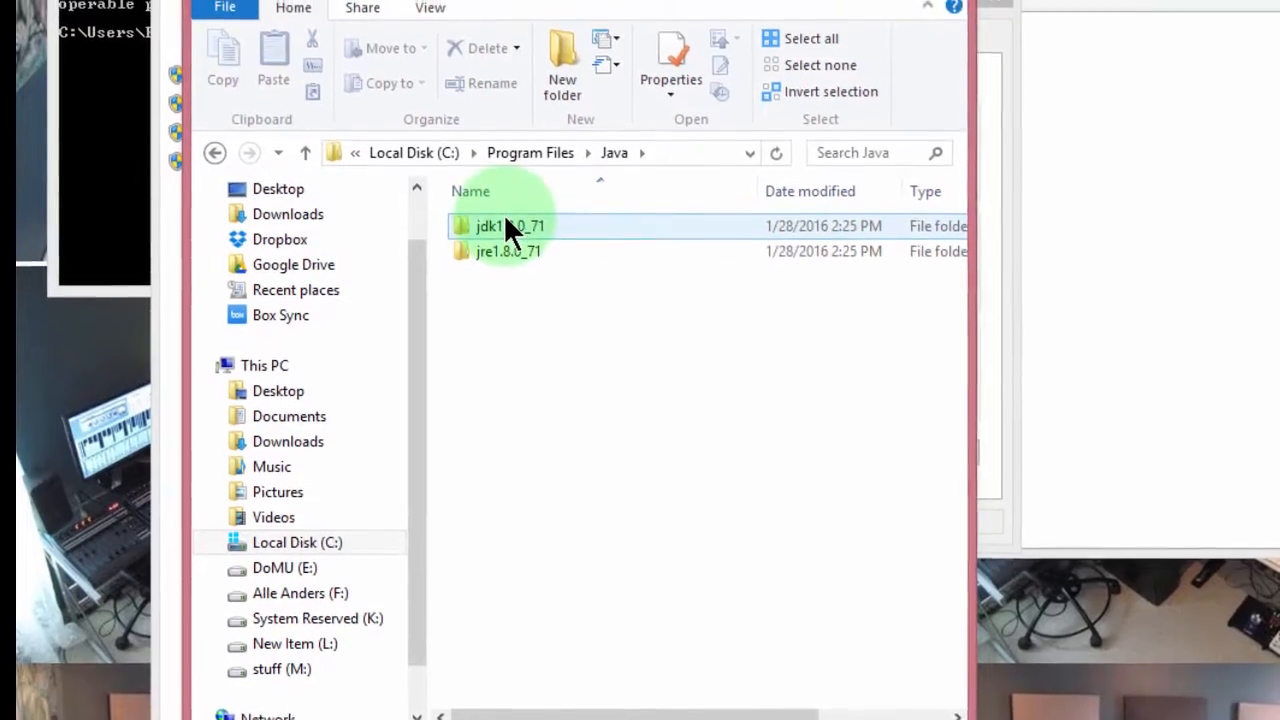
{"action": "double_click", "coordinate": [507, 226]}
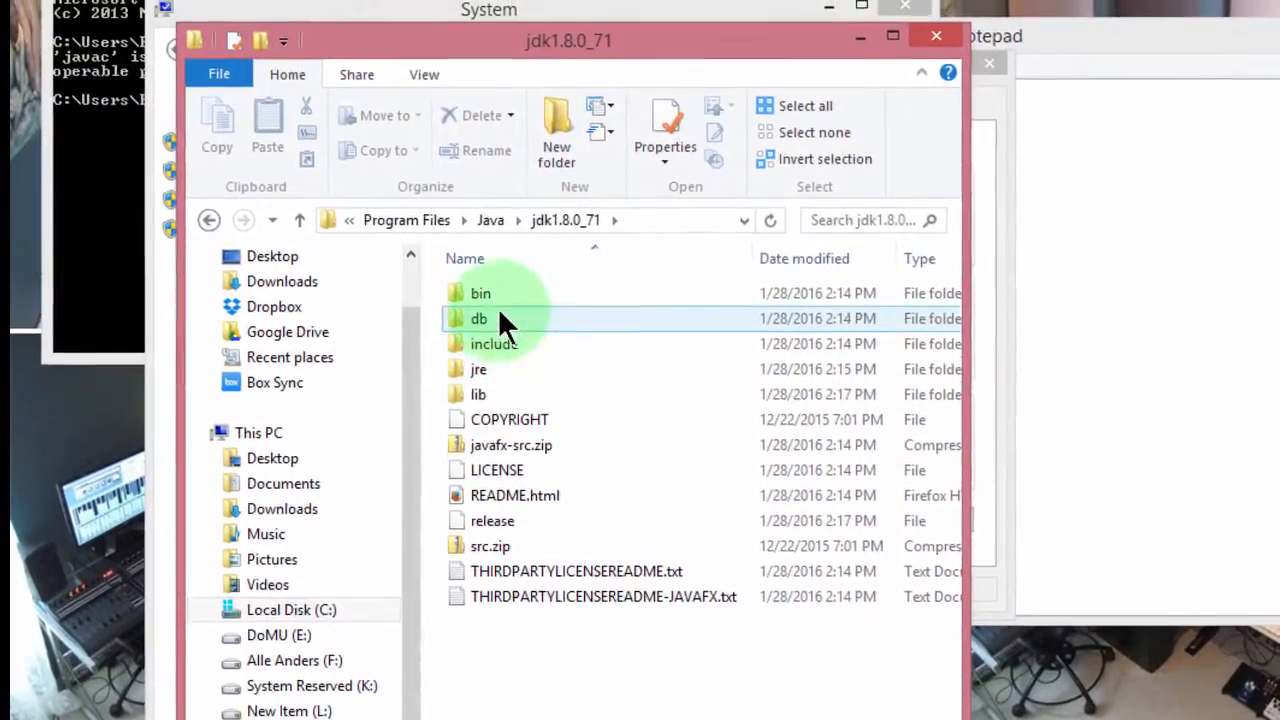
{"action": "double_click", "coordinate": [488, 294]}
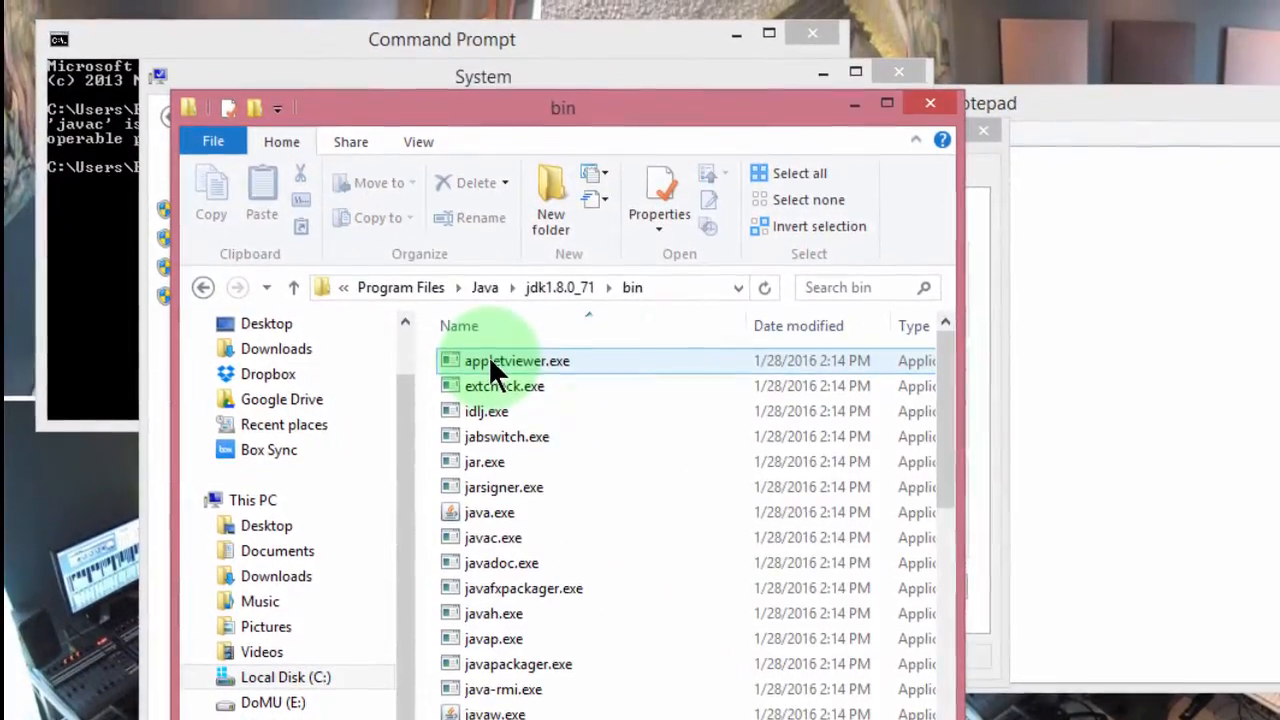
{"action": "left_click", "coordinate": [655, 291]}
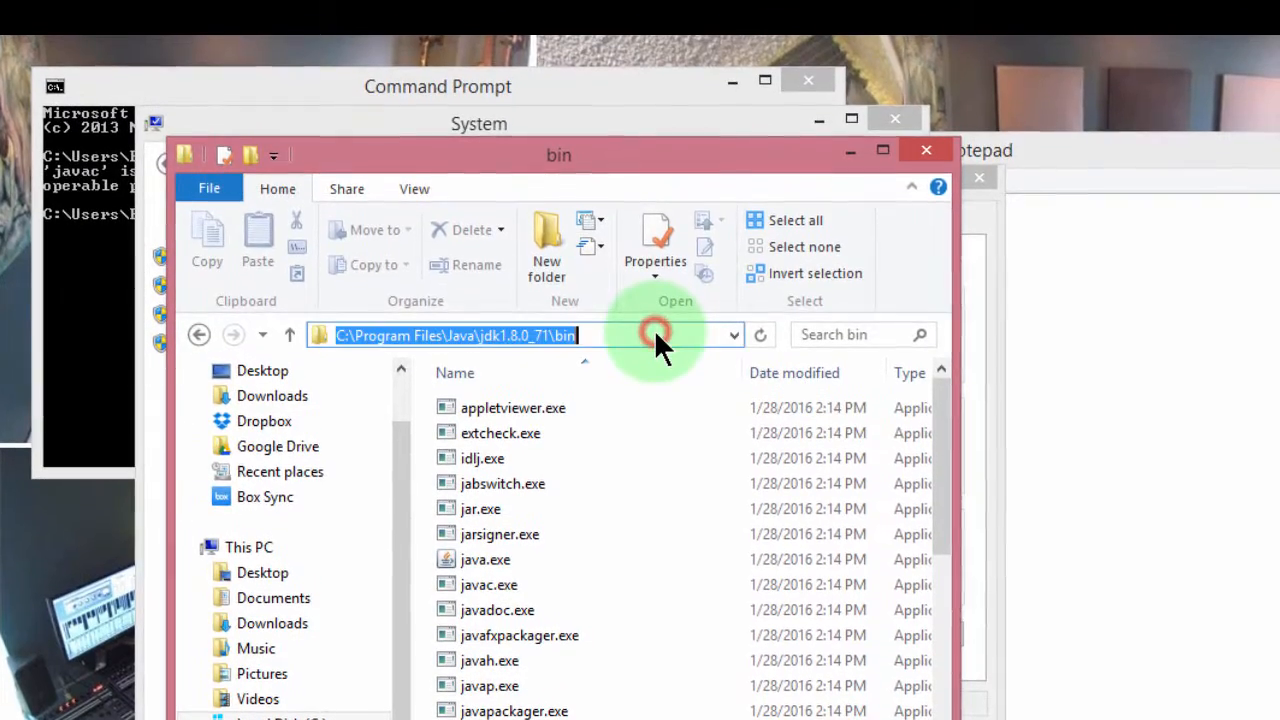
{"action": "key", "text": "ctrl+c"}
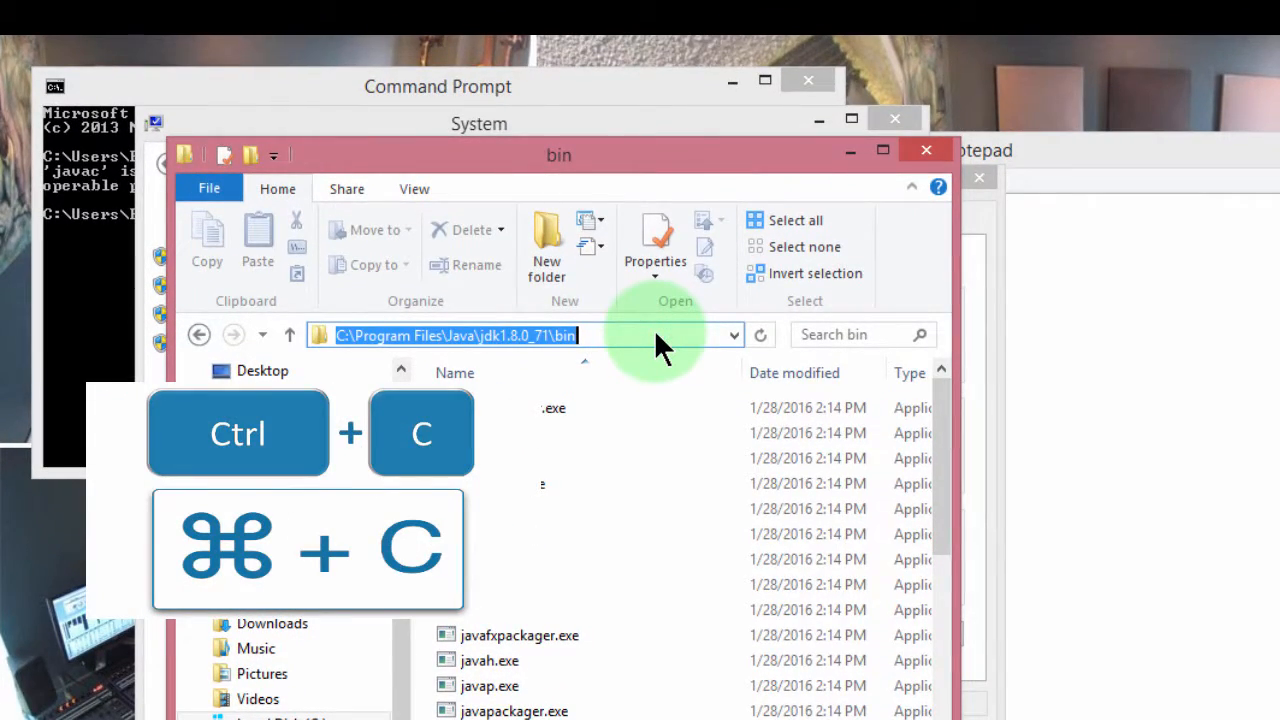
Step: Move the bin folder window aside and open the Environment Variables dialog afresh from System Properties
{"action": "left_click_drag", "start_coordinate": [676, 158], "coordinate": [1272, 118]}
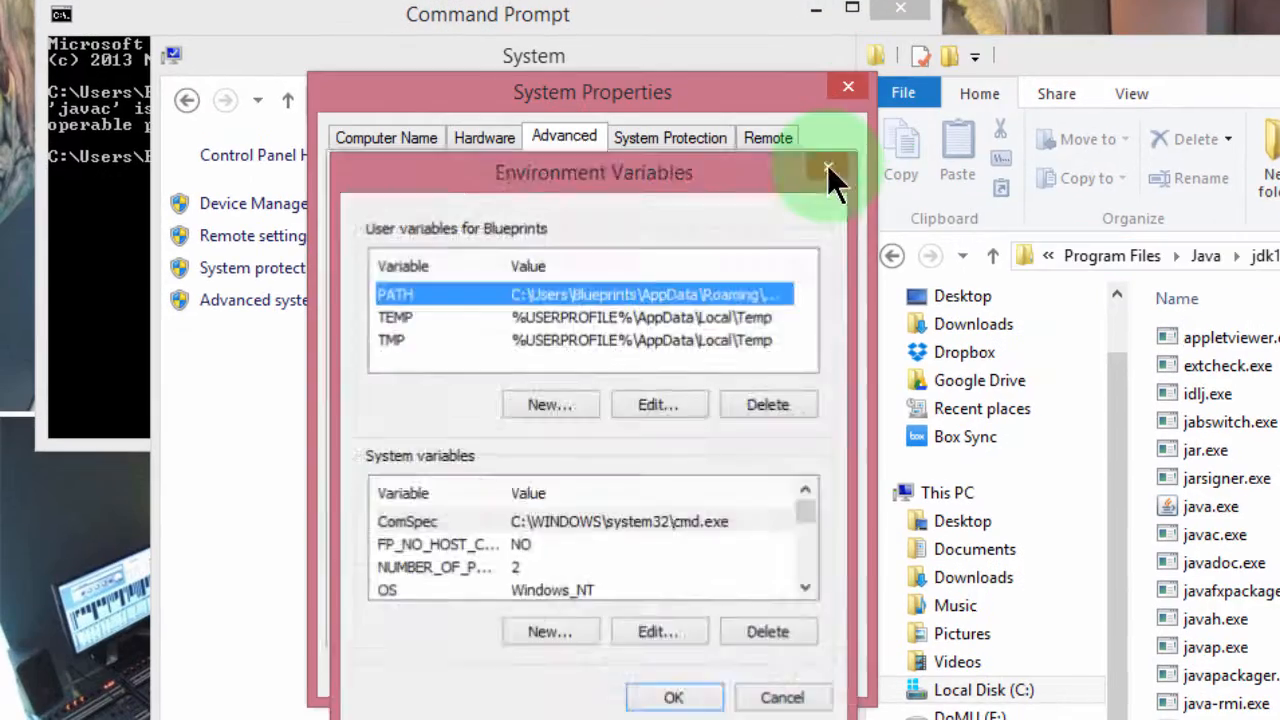
{"action": "left_click", "coordinate": [829, 172]}
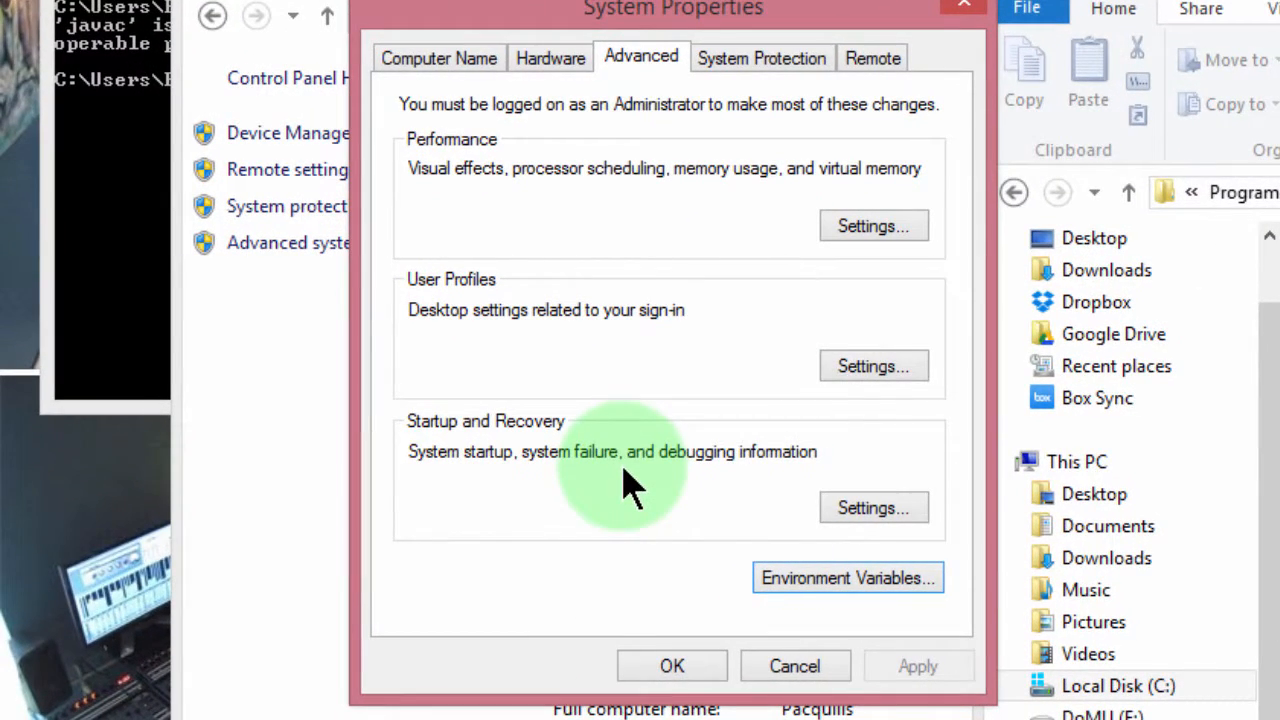
{"action": "left_click", "coordinate": [838, 590]}
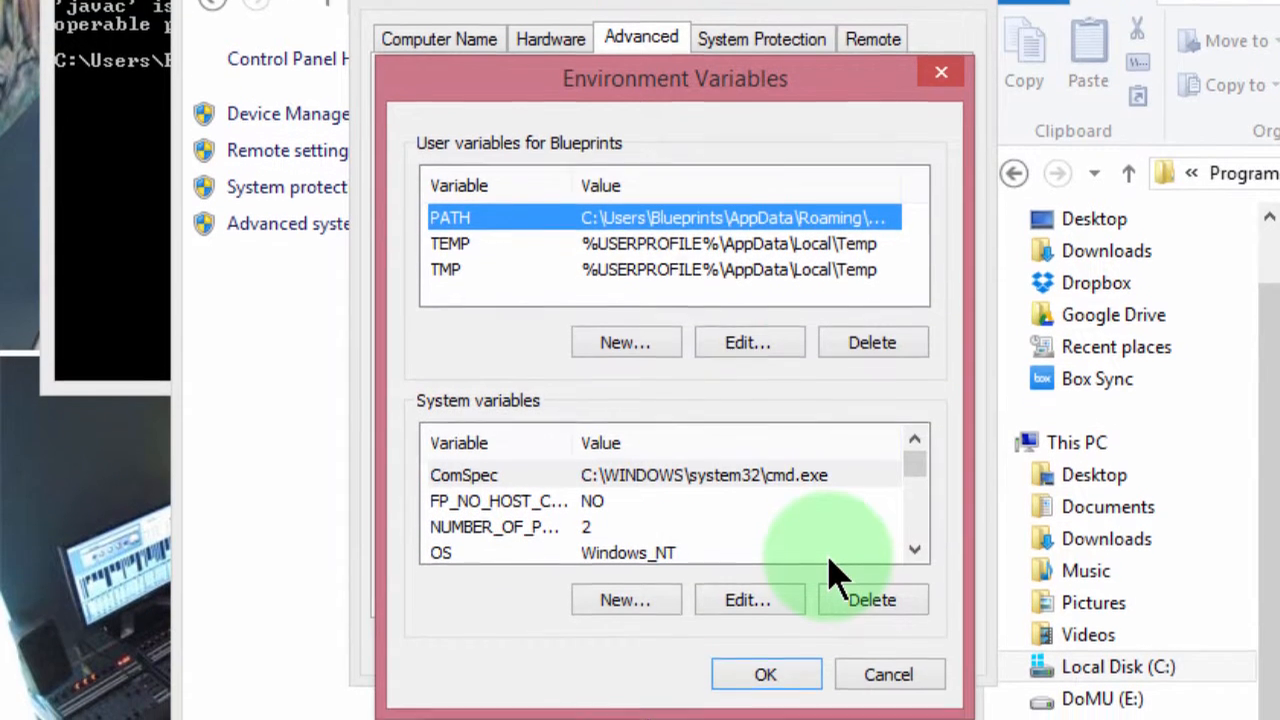
Step: Append ;C:\Program Files\Java\jdk1.8.0_71\bin to the end of the system variable Path and save the environment variables
{"action": "left_click", "coordinate": [914, 547]}
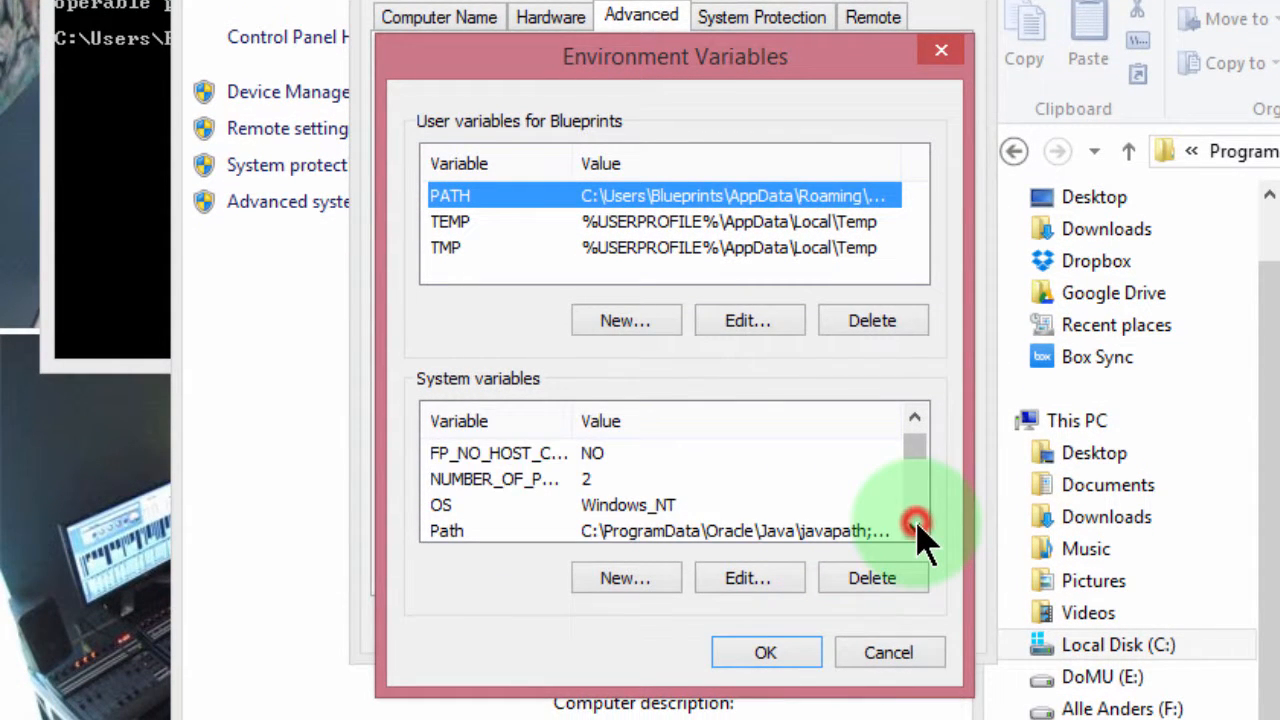
{"action": "left_click", "coordinate": [914, 526]}
{"action": "left_click", "coordinate": [914, 526]}
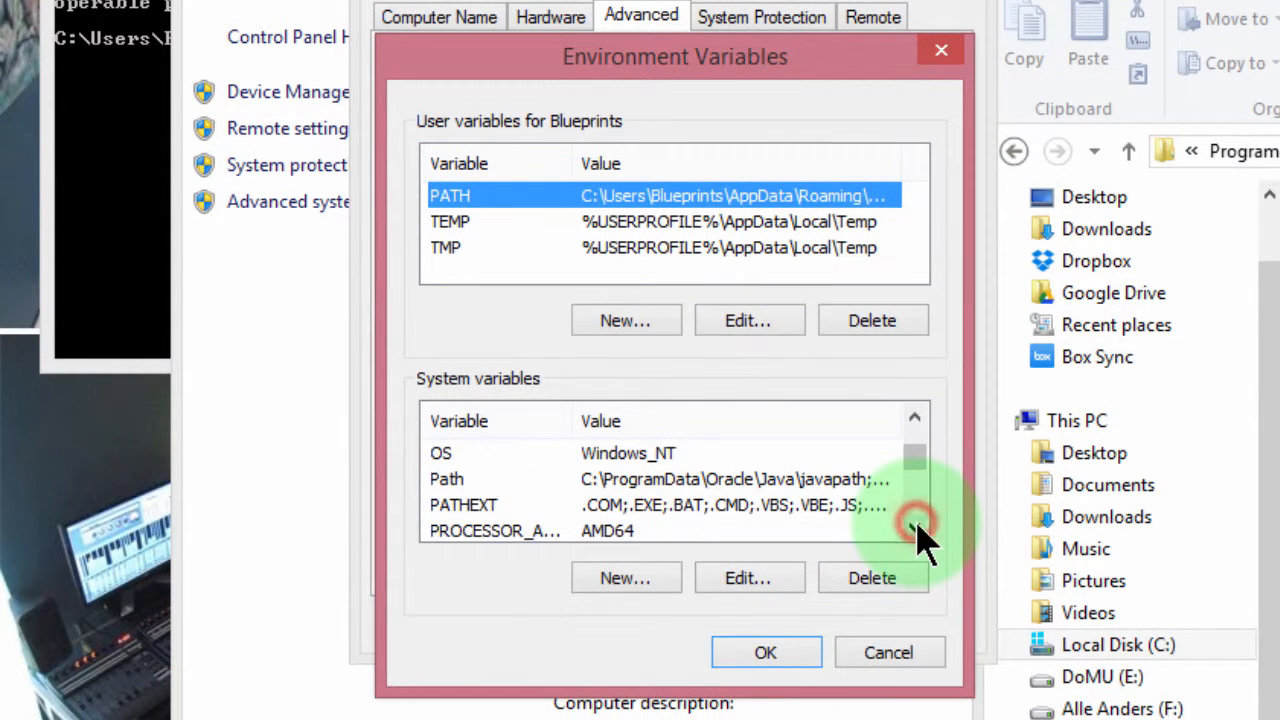
{"action": "left_click", "coordinate": [665, 479]}
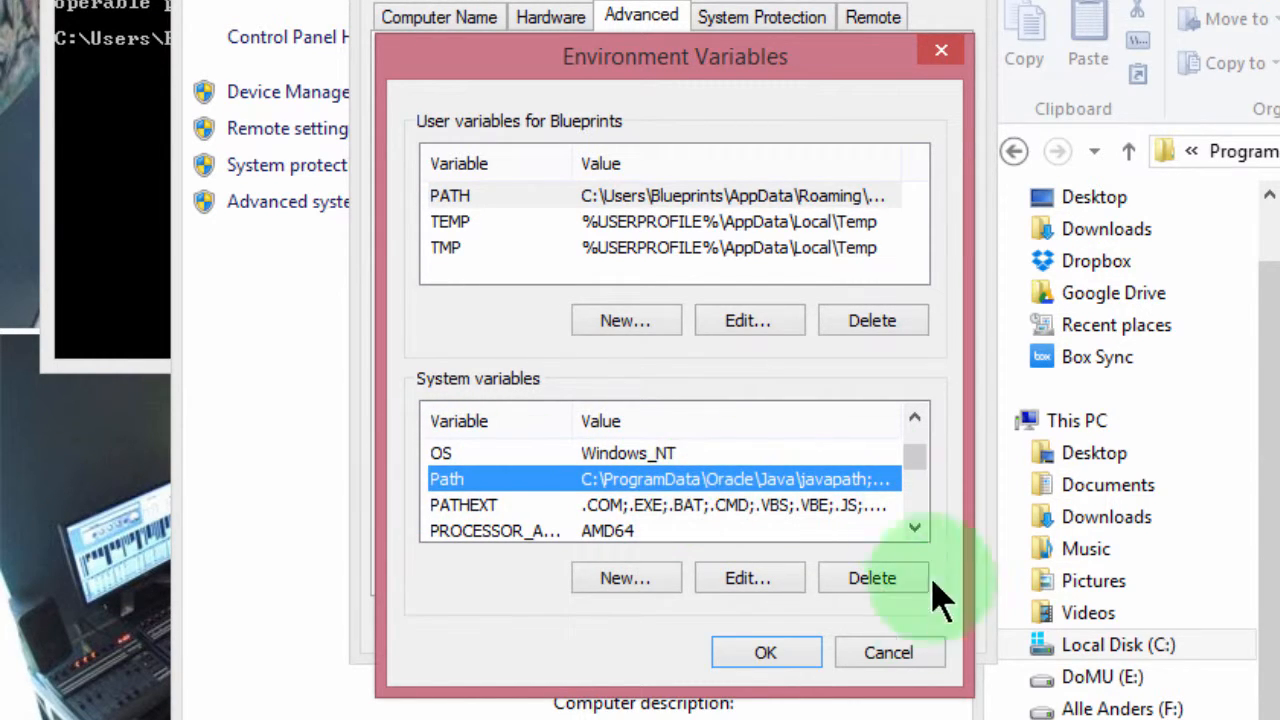
{"action": "left_click", "coordinate": [740, 582]}
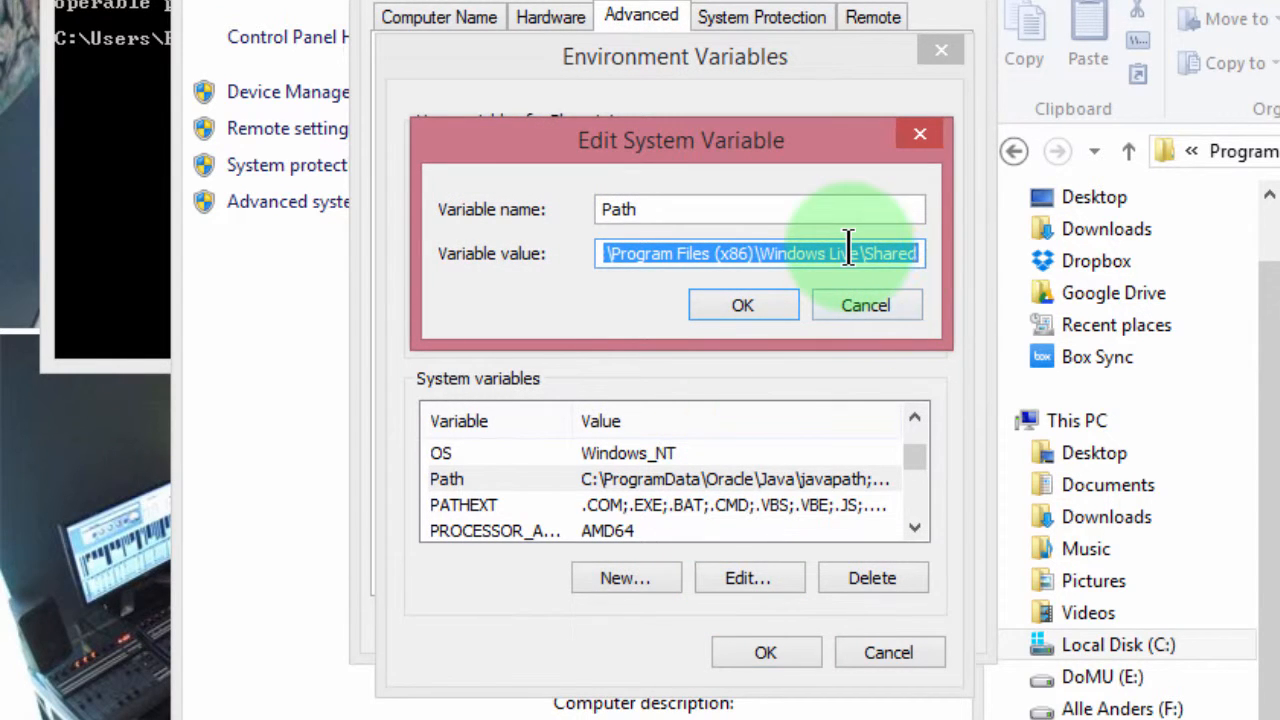
{"action": "key", "text": "End"}
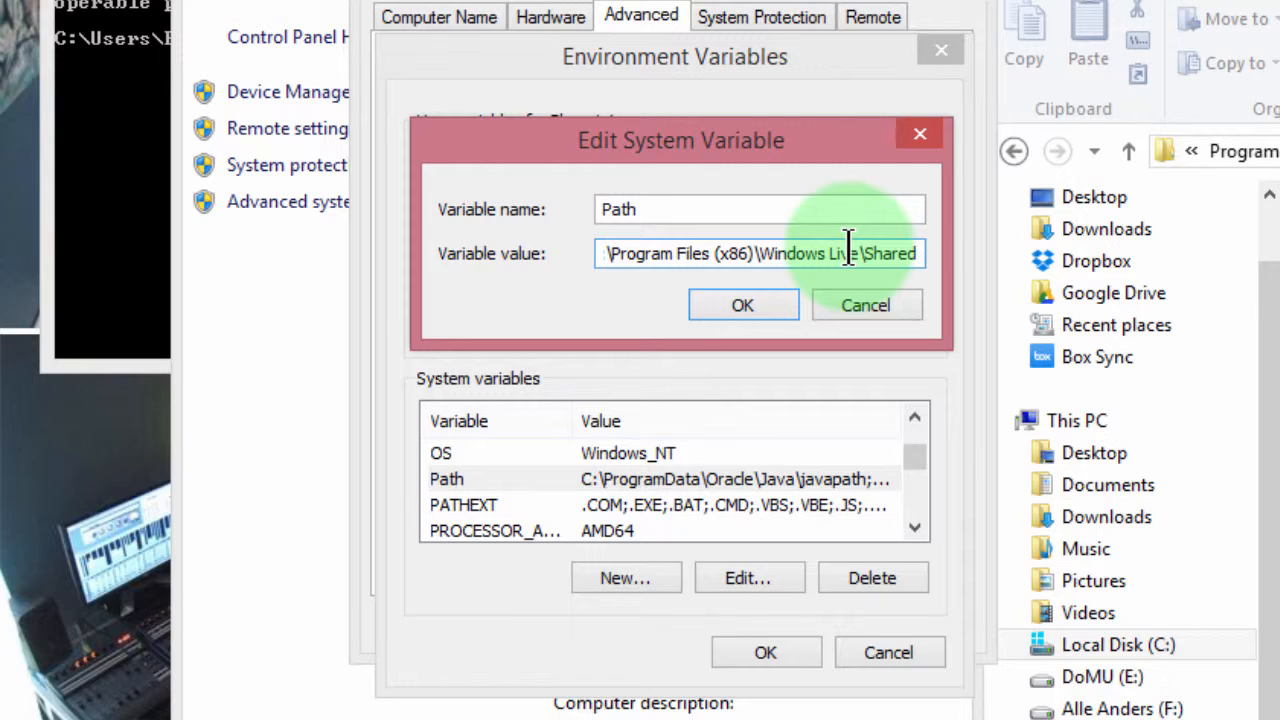
{"action": "type", "text": ";"}
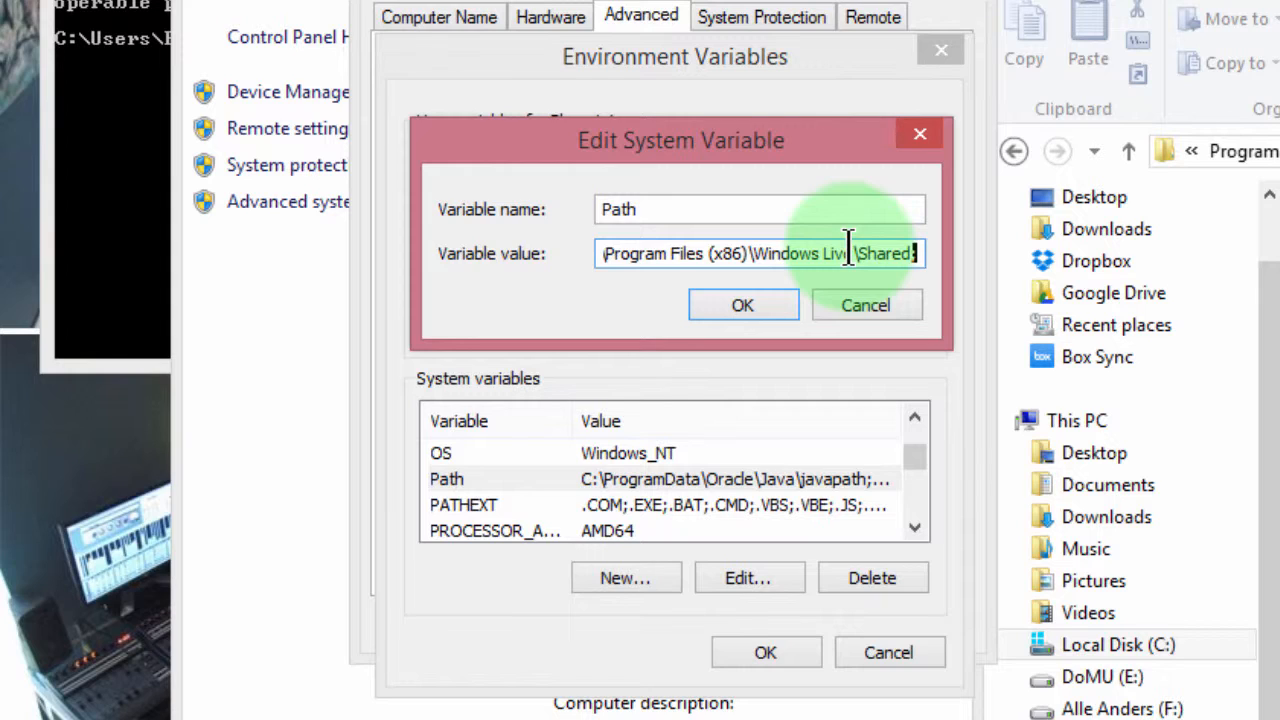
{"action": "key", "text": "ctrl+v"}
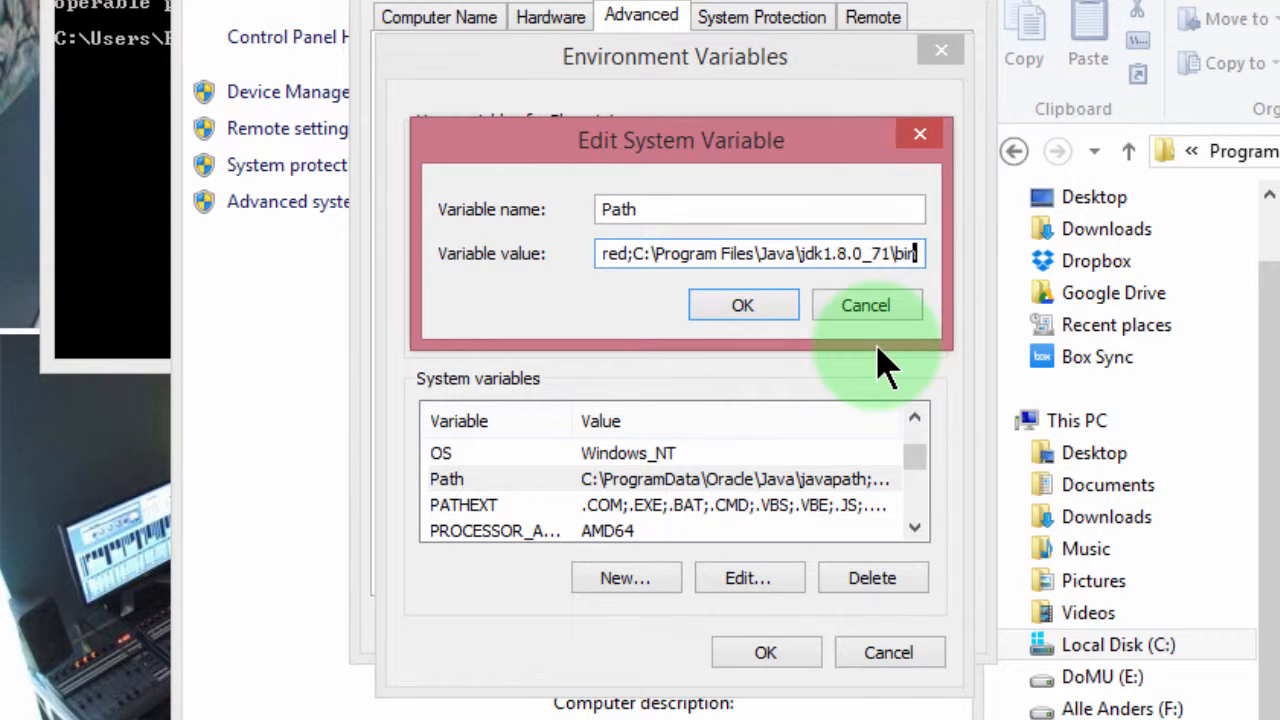
{"action": "type", "text": ";"}
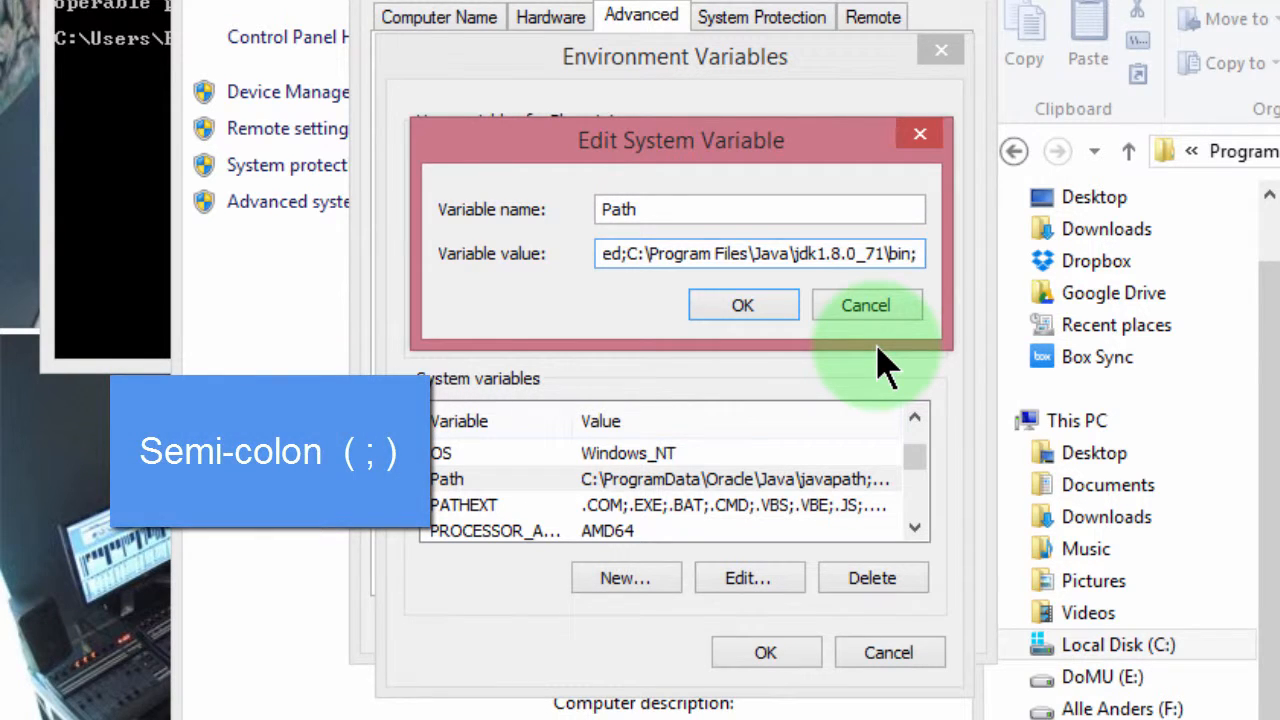
{"action": "key", "text": "BackSpace"}
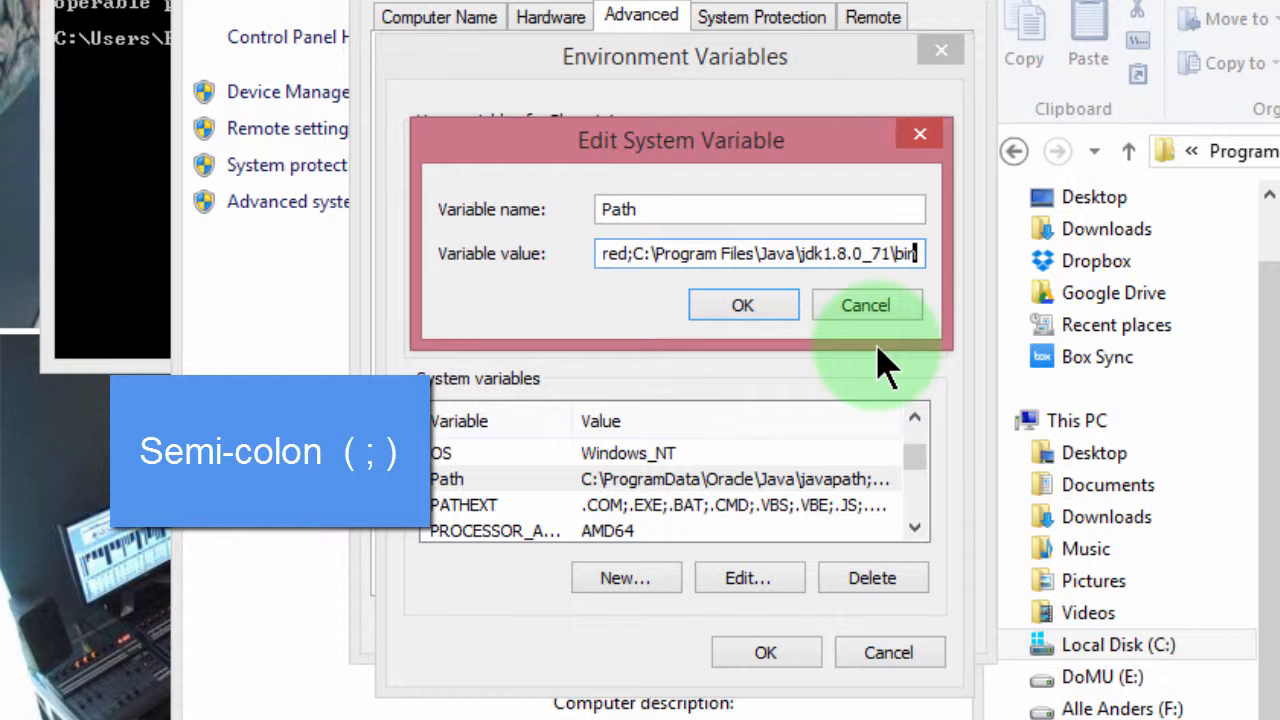
{"action": "left_click", "coordinate": [742, 304]}
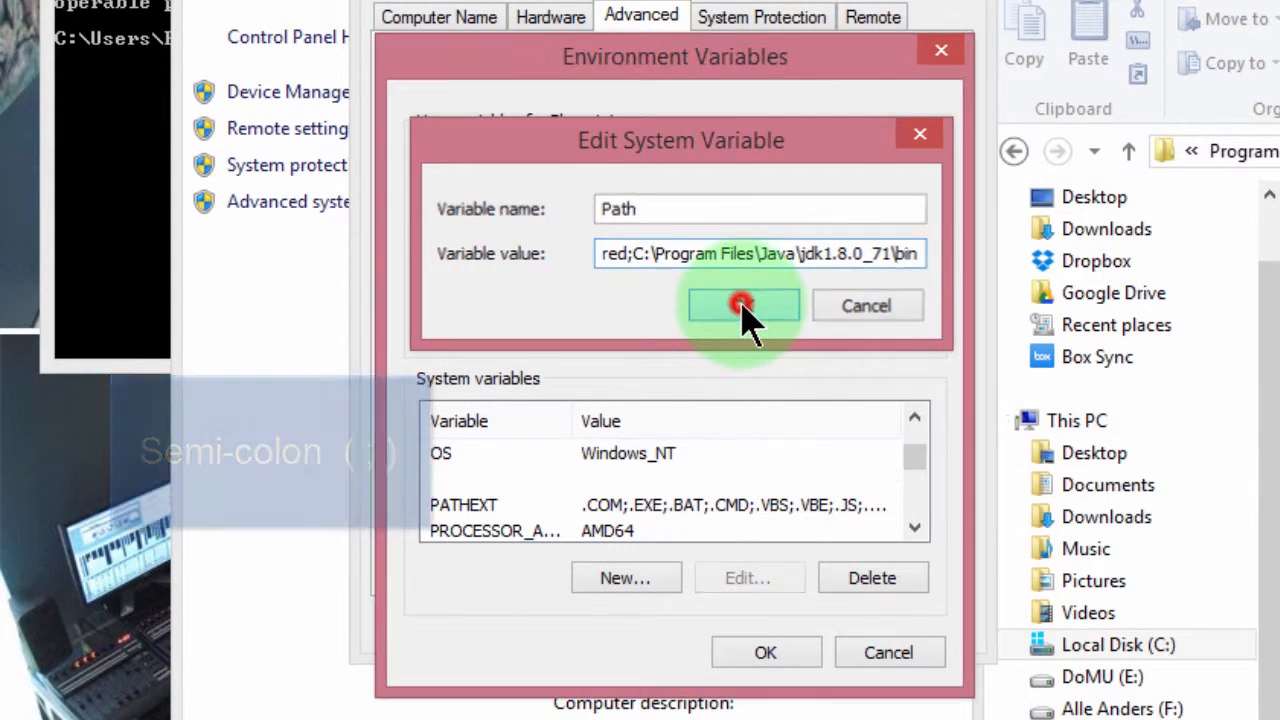
{"action": "left_click", "coordinate": [758, 655]}
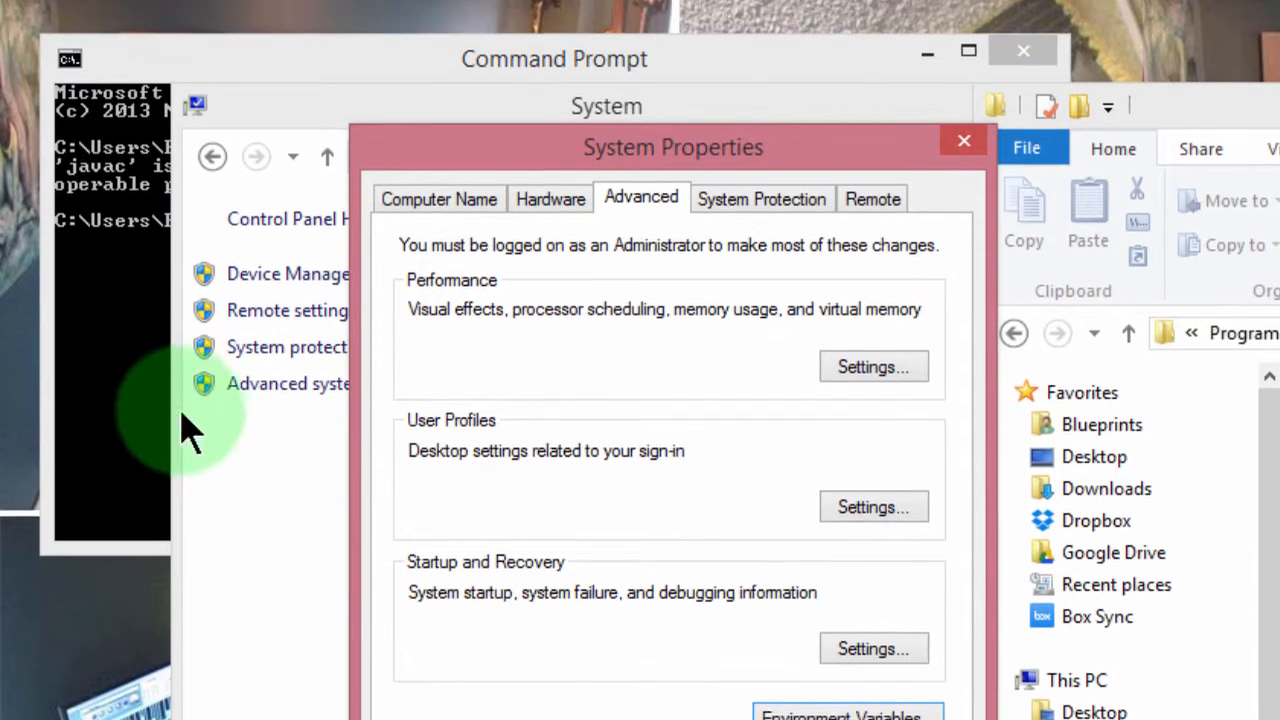
Step: Replace the old Command Prompt with a fresh non-administrator one and run javac in it
{"action": "left_click", "coordinate": [125, 168]}
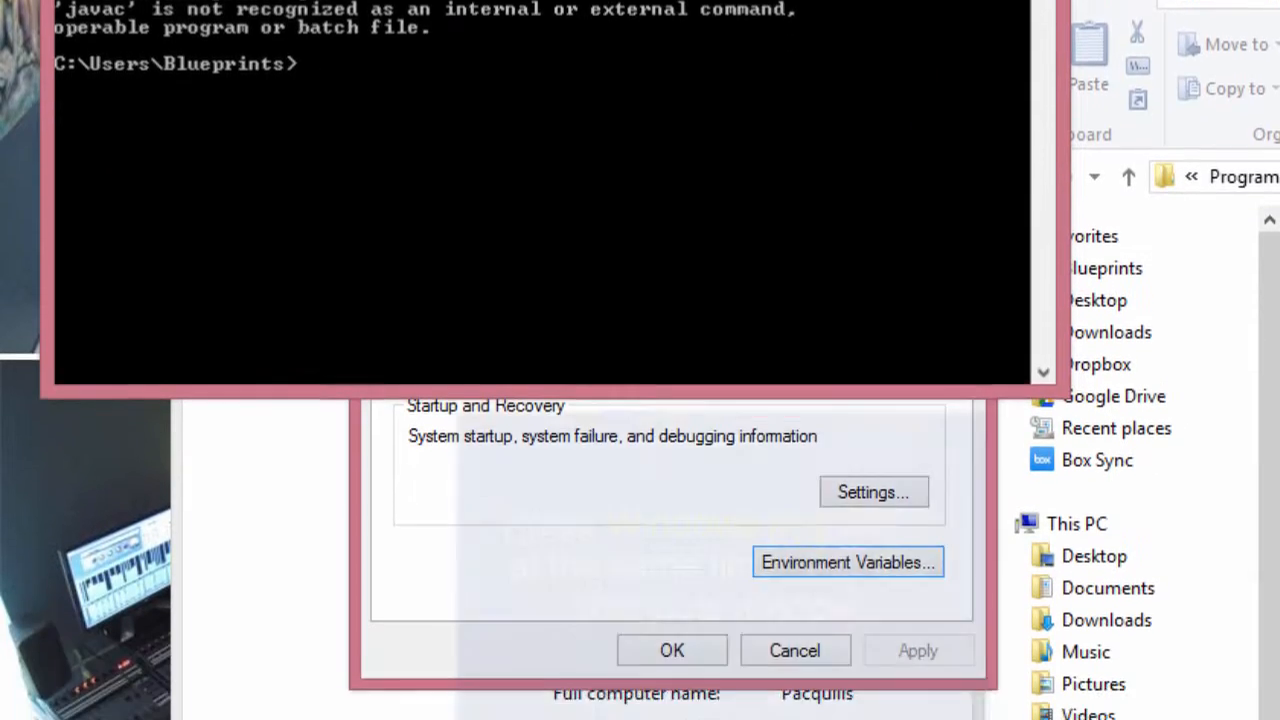
{"action": "left_click", "coordinate": [1023, 57]}
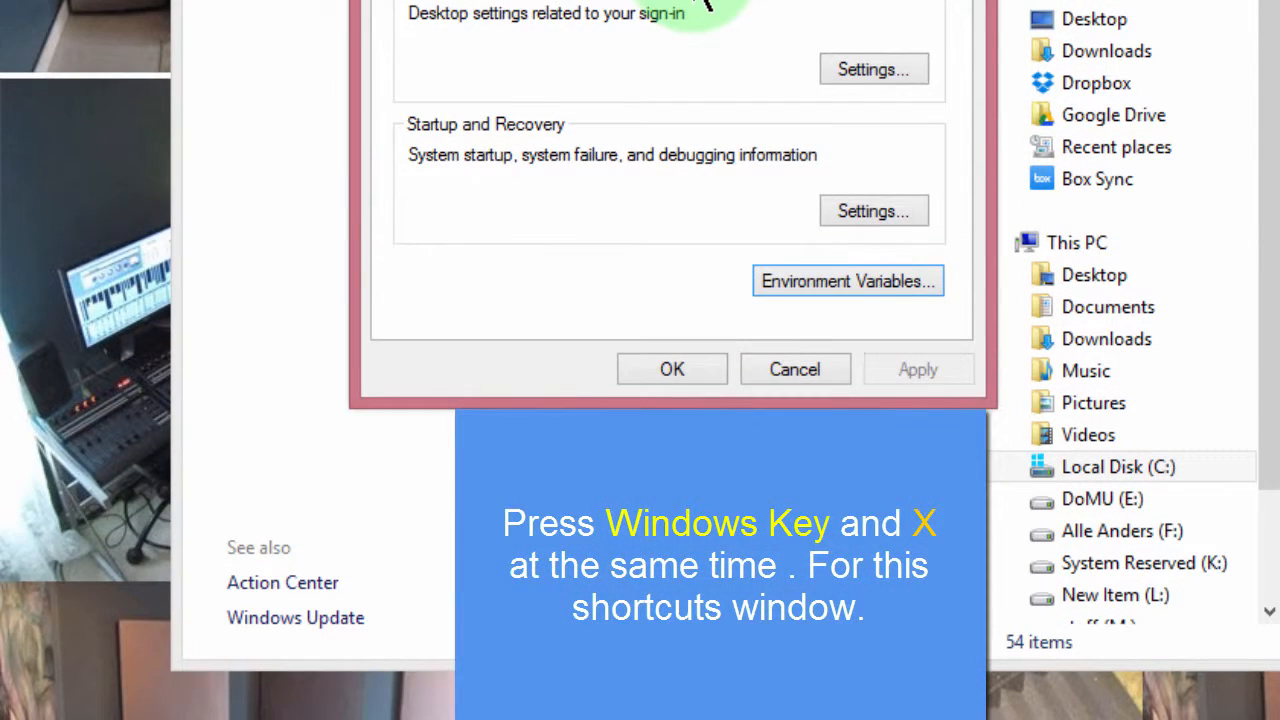
{"action": "key", "text": "super+x"}
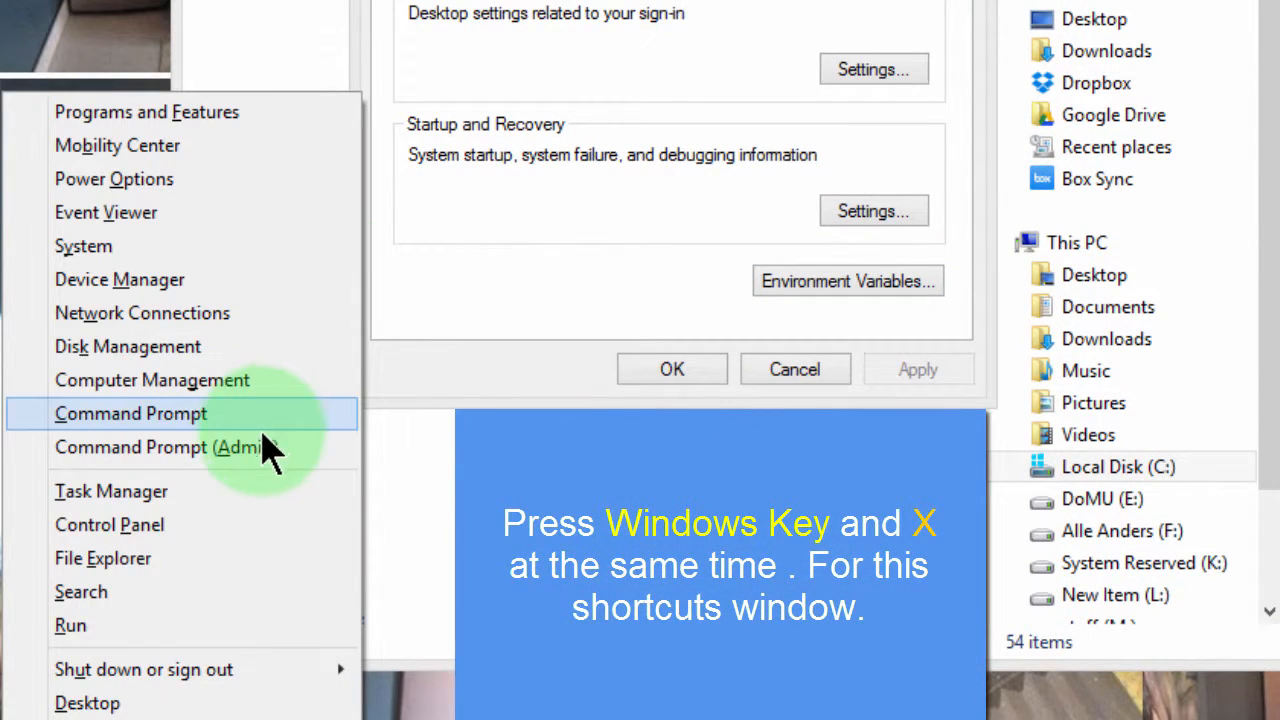
{"action": "left_click", "coordinate": [143, 420]}
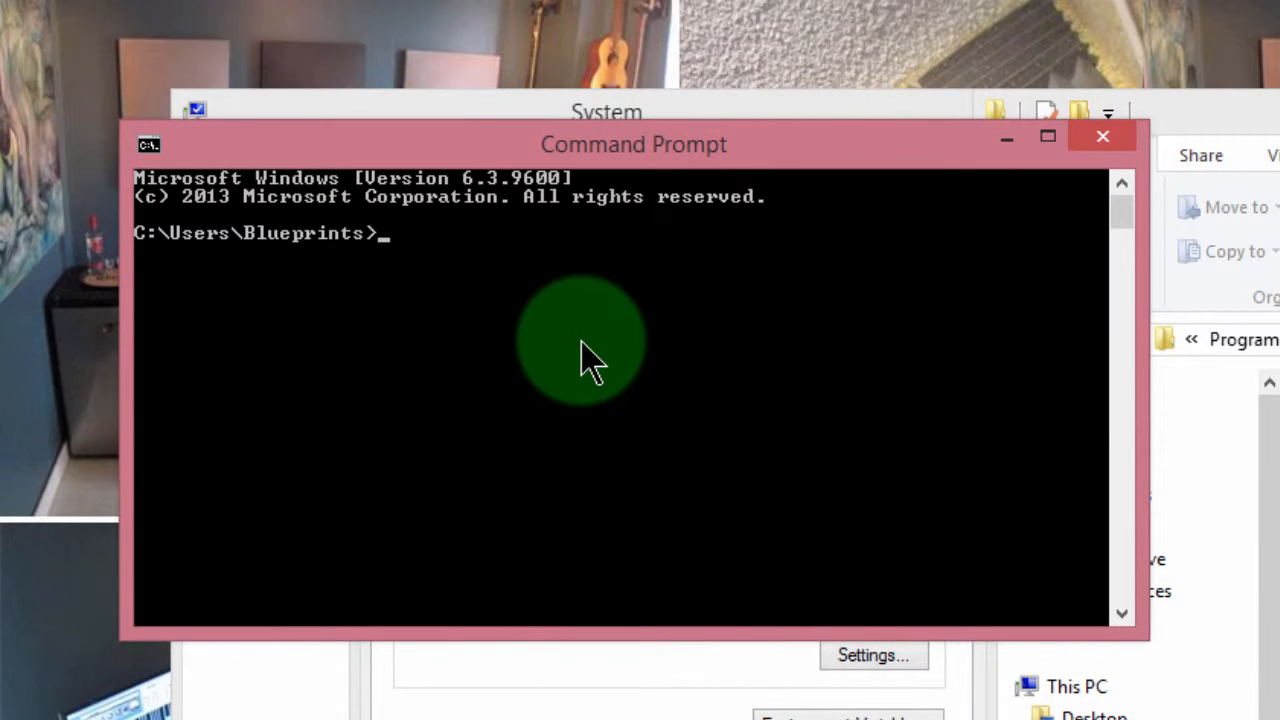
{"action": "type", "text": "javac"}
{"action": "key", "text": "Return"}
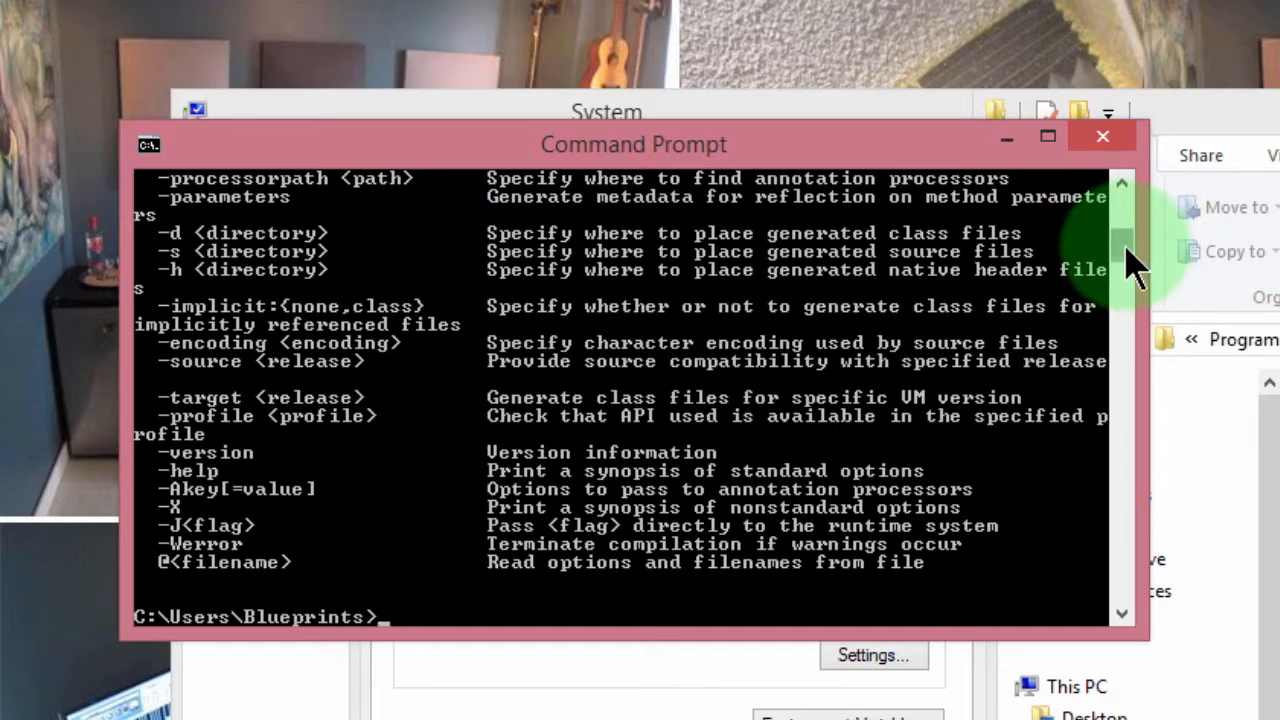
Step: Bring up Demo.java in Notepad and shift it and the Command Prompt window apart so both can be reached
{"action": "left_click_drag", "start_coordinate": [1130, 265], "coordinate": [1121, 297]}
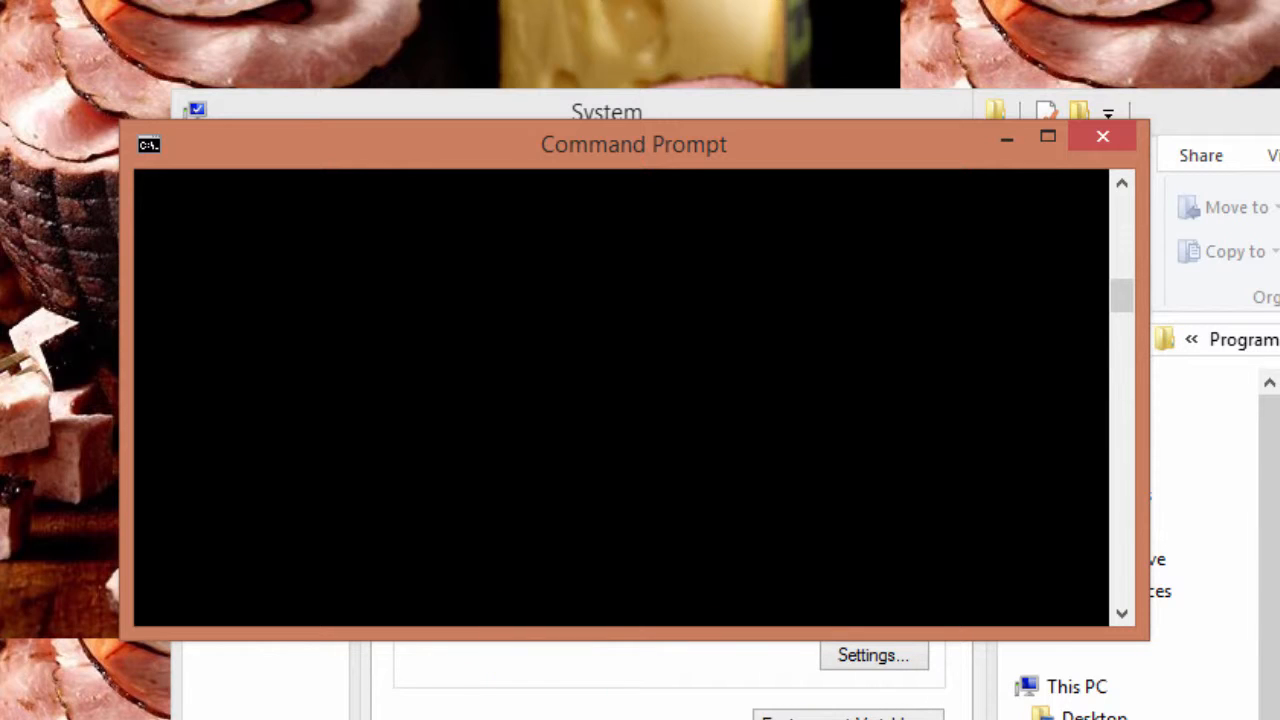
{"action": "left_click", "coordinate": [700, 718]}
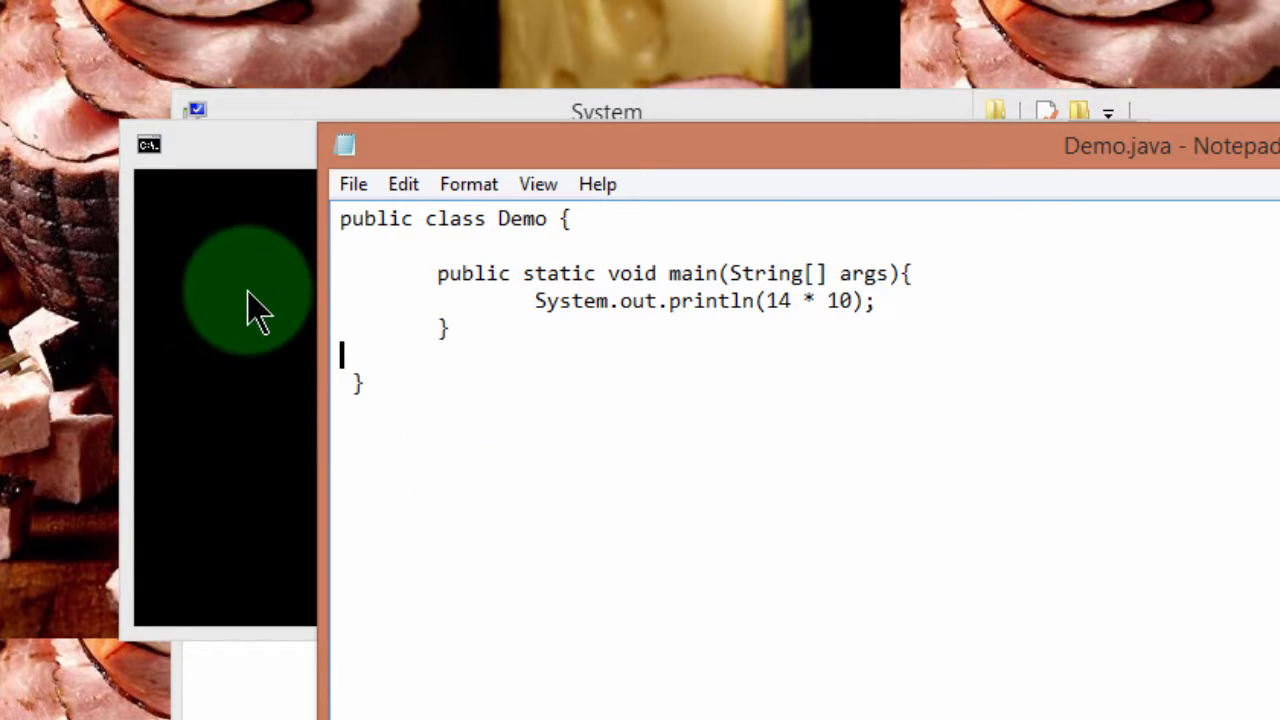
{"action": "left_click_drag", "start_coordinate": [277, 163], "coordinate": [206, 151]}
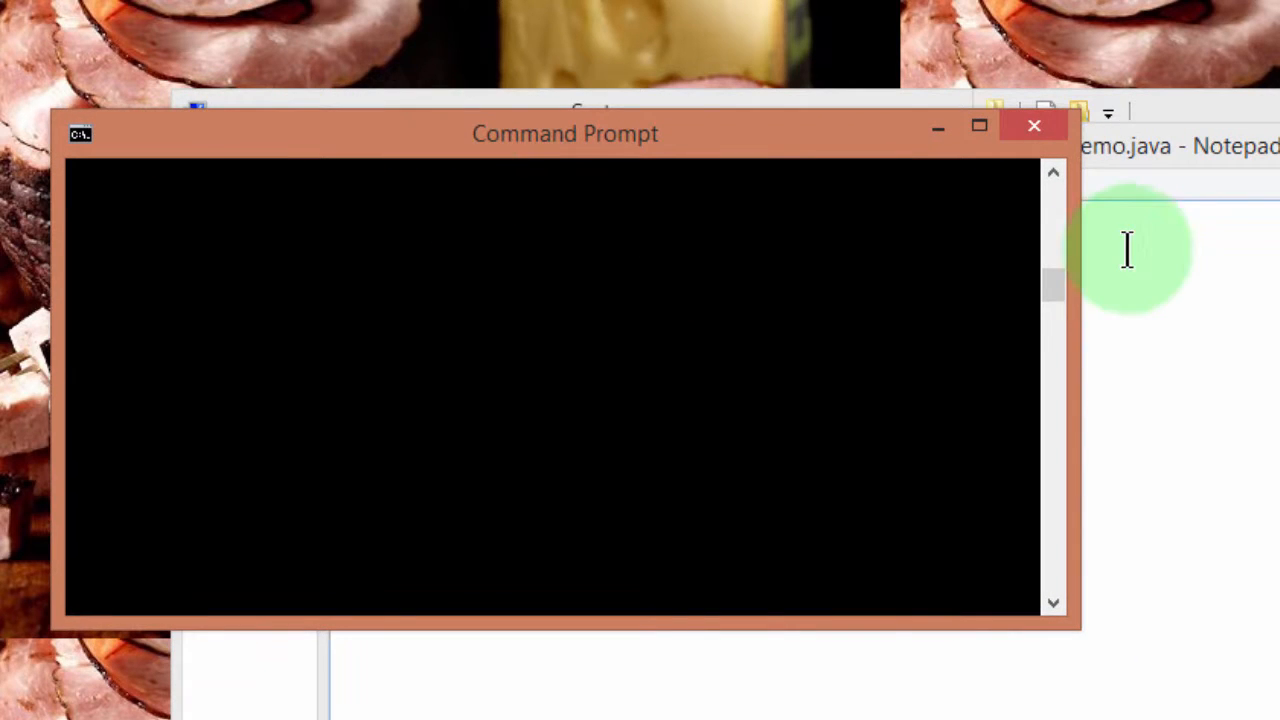
{"action": "left_click_drag", "start_coordinate": [1279, 147], "coordinate": [1279, 149]}
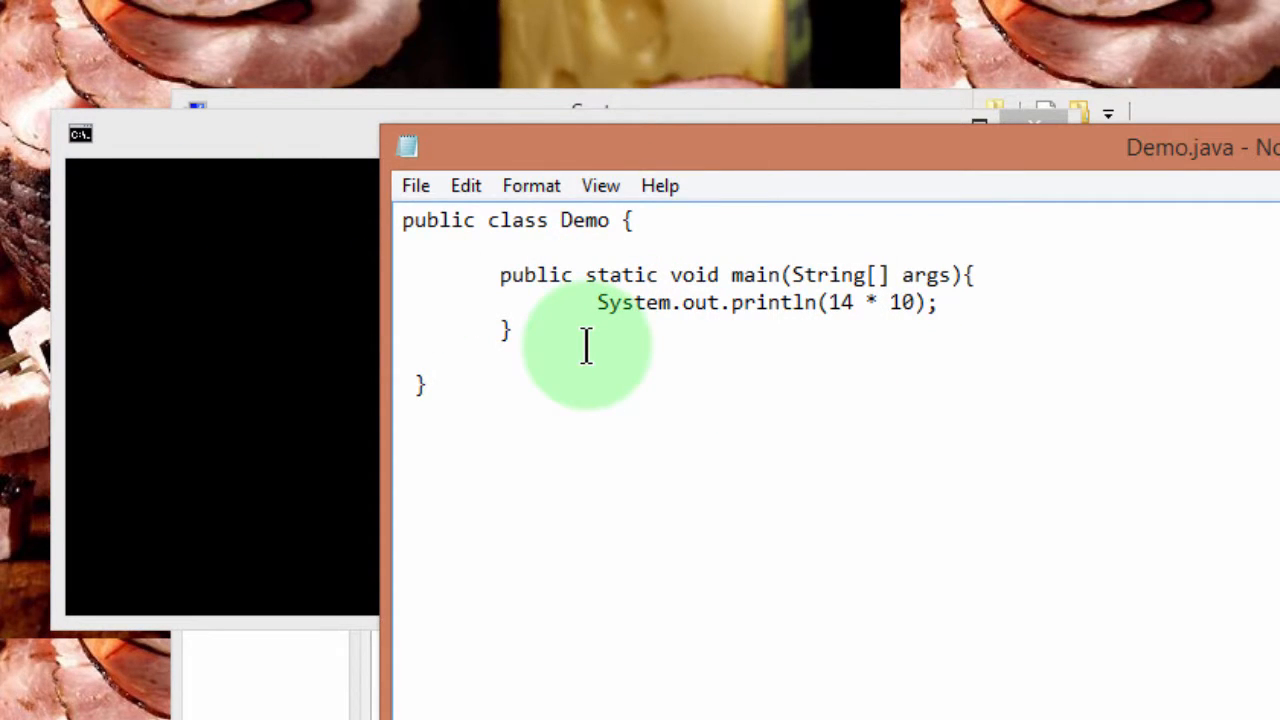
Step: Return to the Command Prompt and clear its screen with cls
{"action": "left_click", "coordinate": [320, 282]}
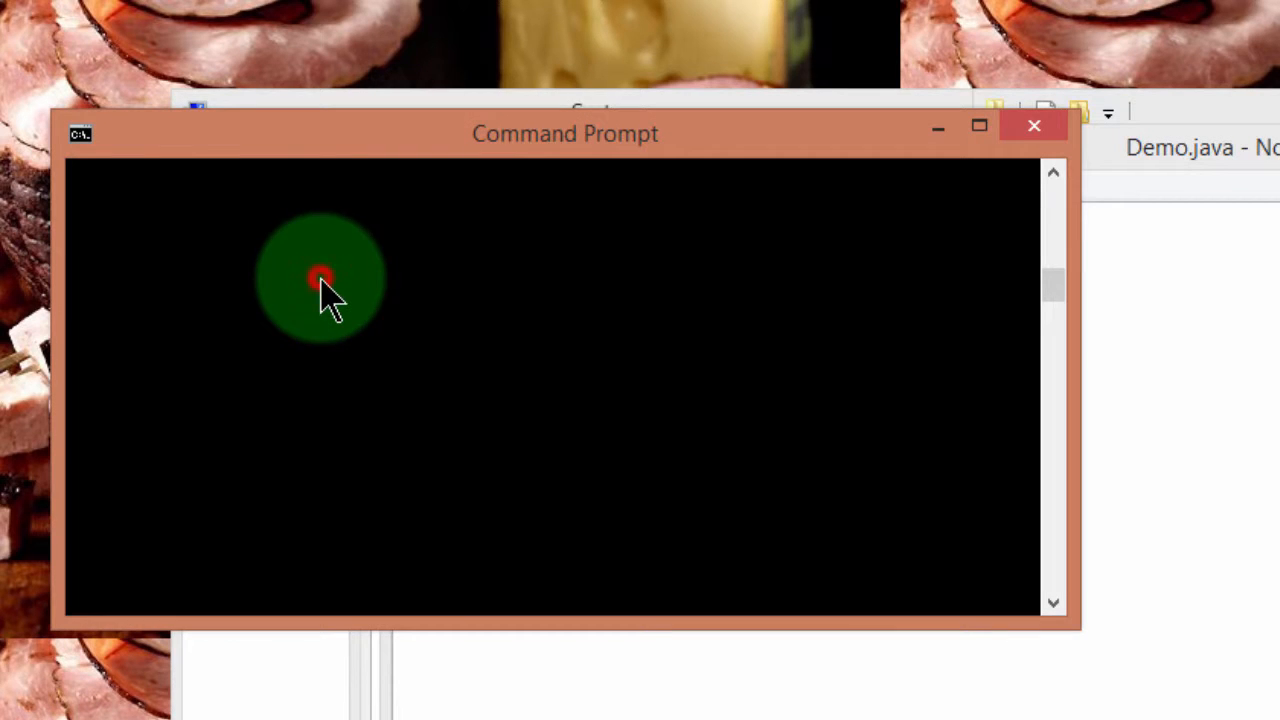
{"action": "left_click_drag", "start_coordinate": [1052, 286], "coordinate": [1060, 140]}
{"action": "type", "text": "cls"}
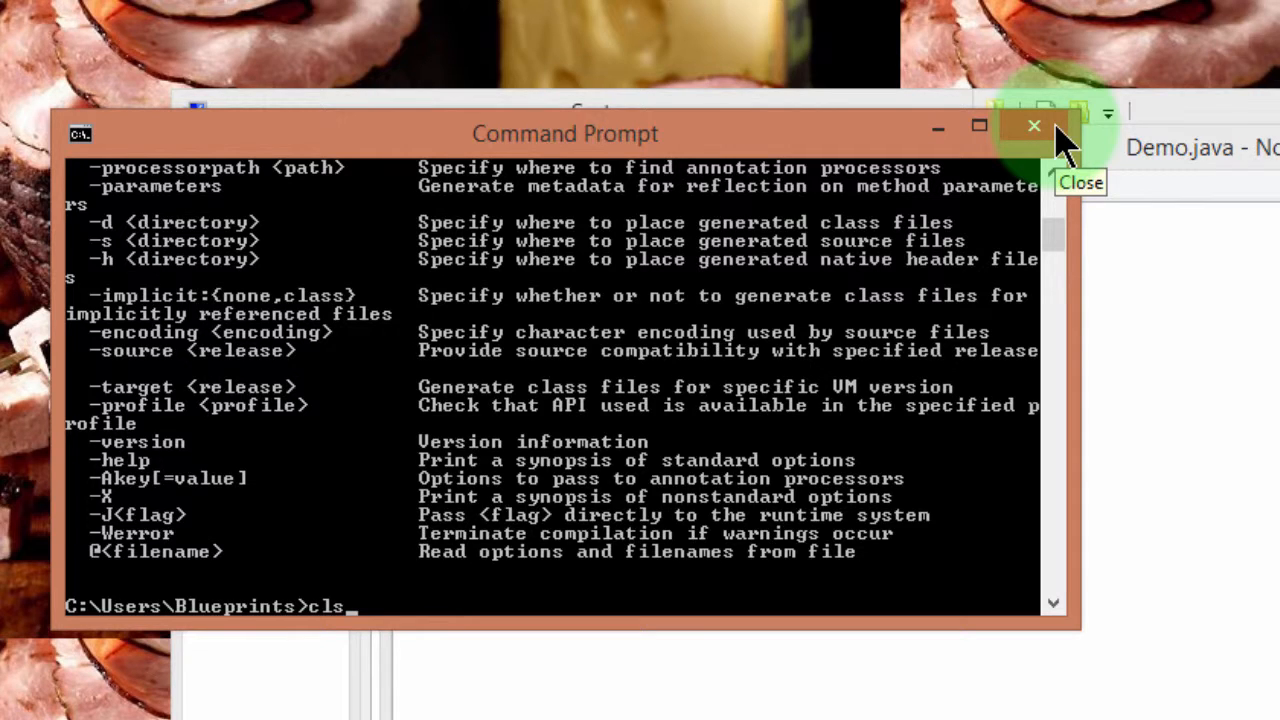
{"action": "key", "text": "Return"}
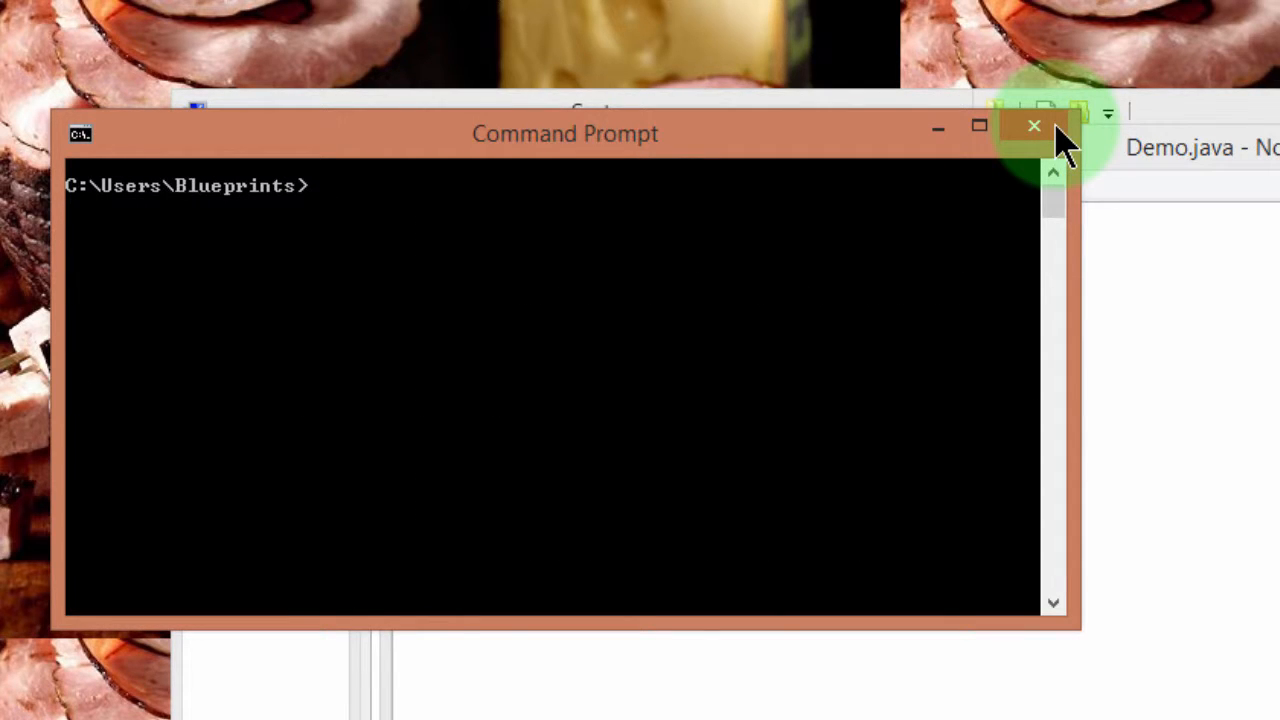
Step: Change the working directory to documents and from there to its myjava subfolder using cd
{"action": "type", "text": "cd document"}
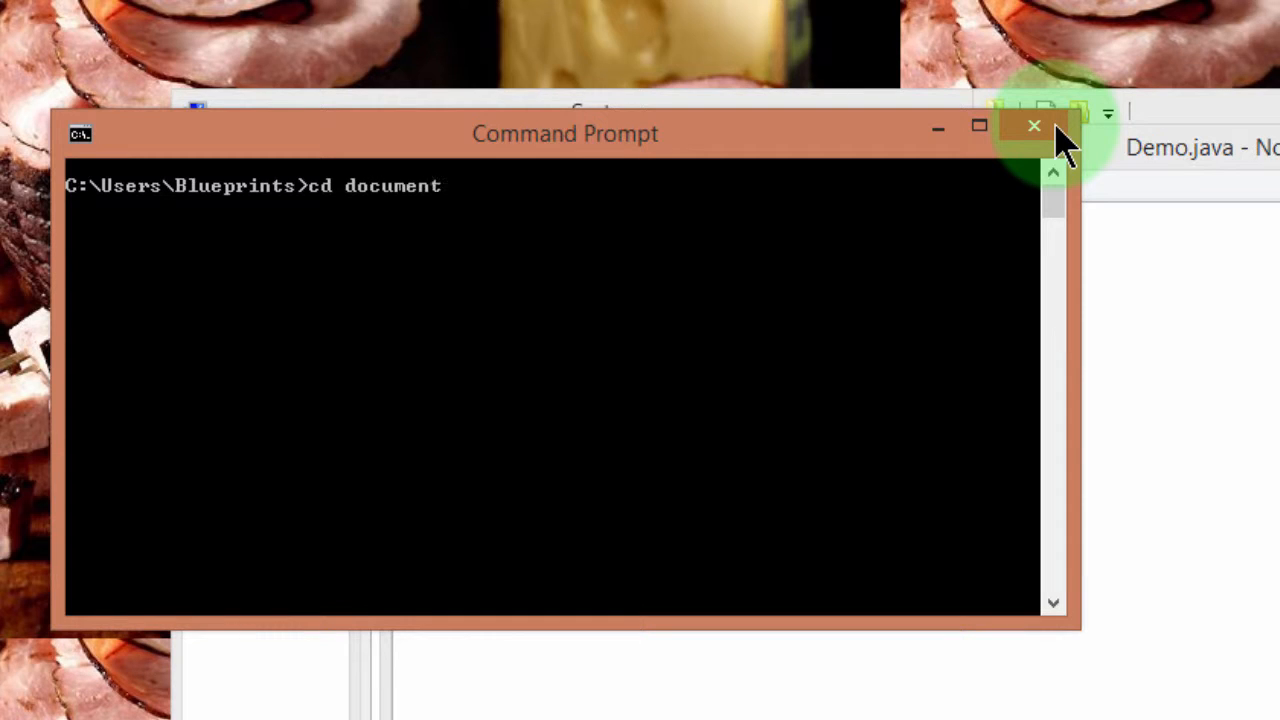
{"action": "type", "text": "s"}
{"action": "key", "text": "Return"}
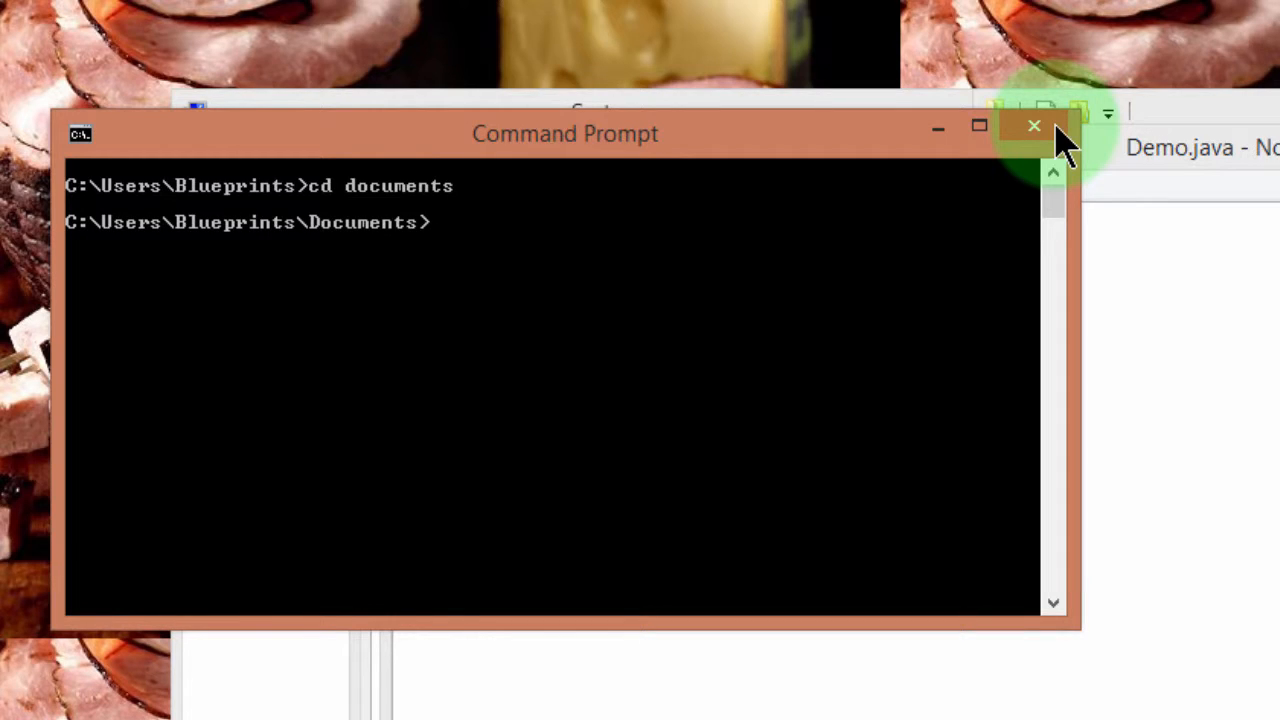
{"action": "type", "text": "cd myjav"}
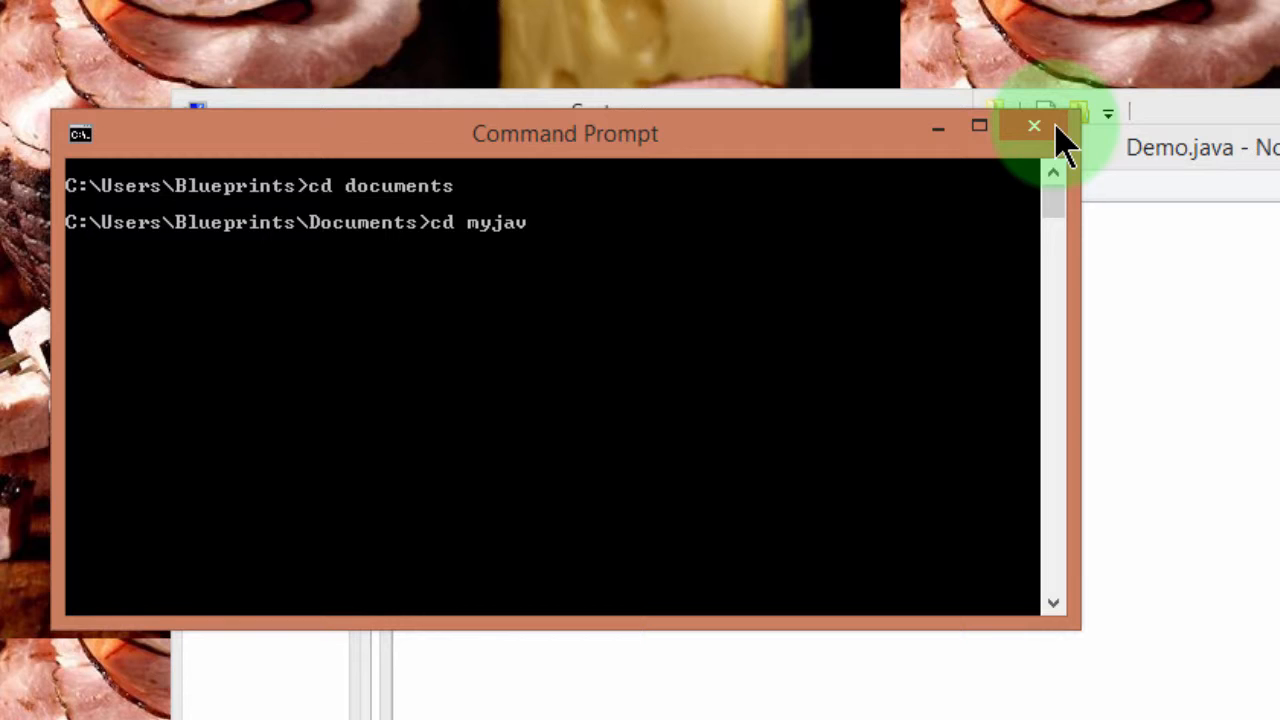
{"action": "type", "text": "a"}
{"action": "key", "text": "Return"}
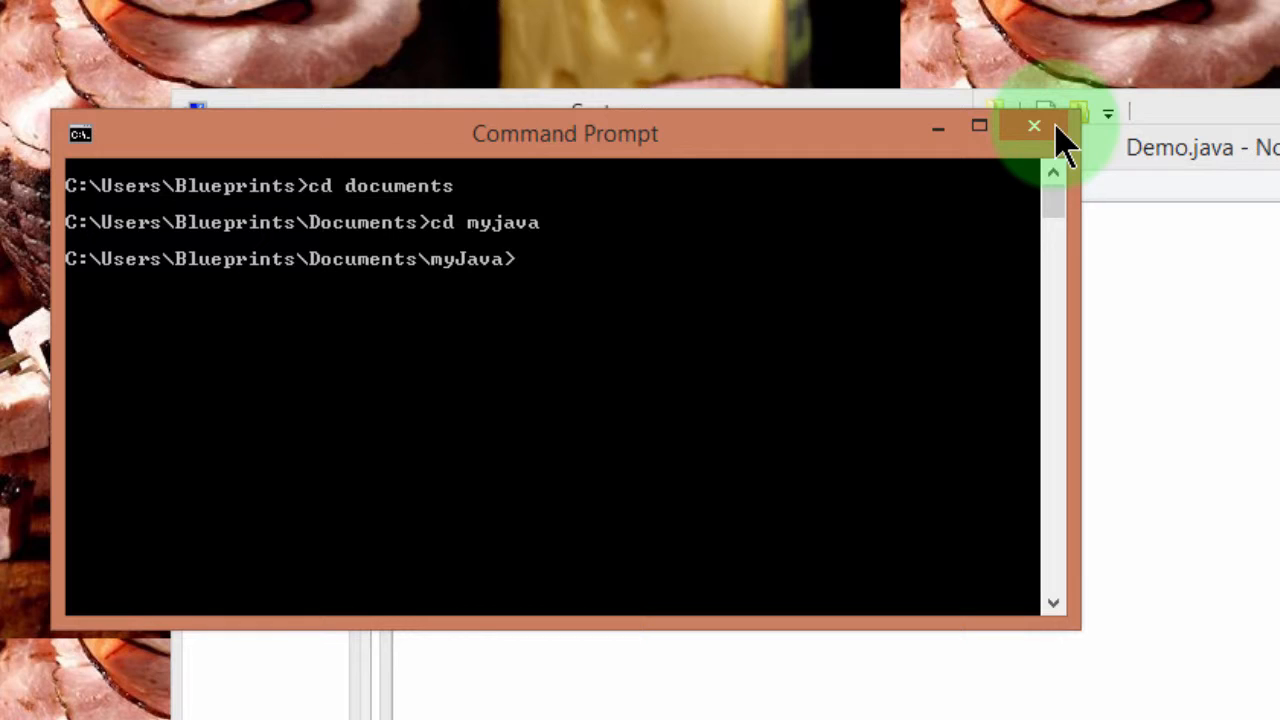
Step: Compile Demo.java with javac and run the compiled class with java Demo
{"action": "type", "text": "javac"}
{"action": "left_click", "coordinate": [1220, 142]}
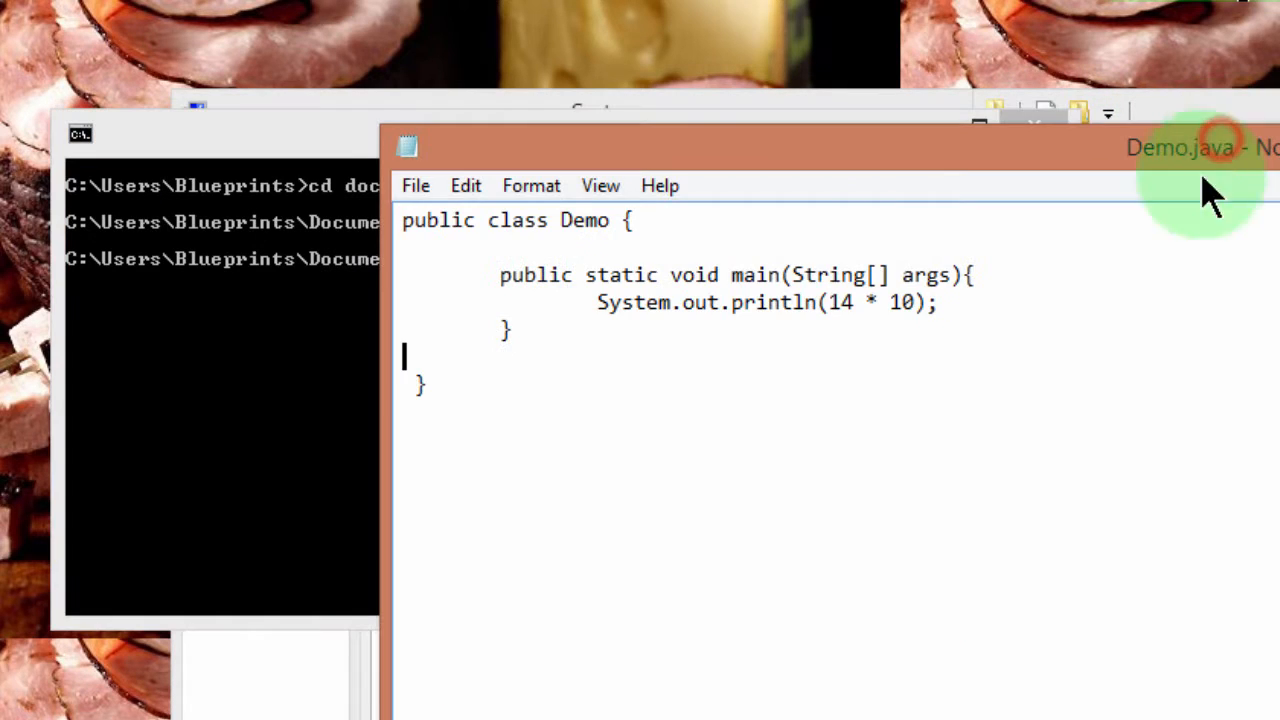
{"action": "left_click", "coordinate": [275, 403]}
{"action": "type", "text": "c "}
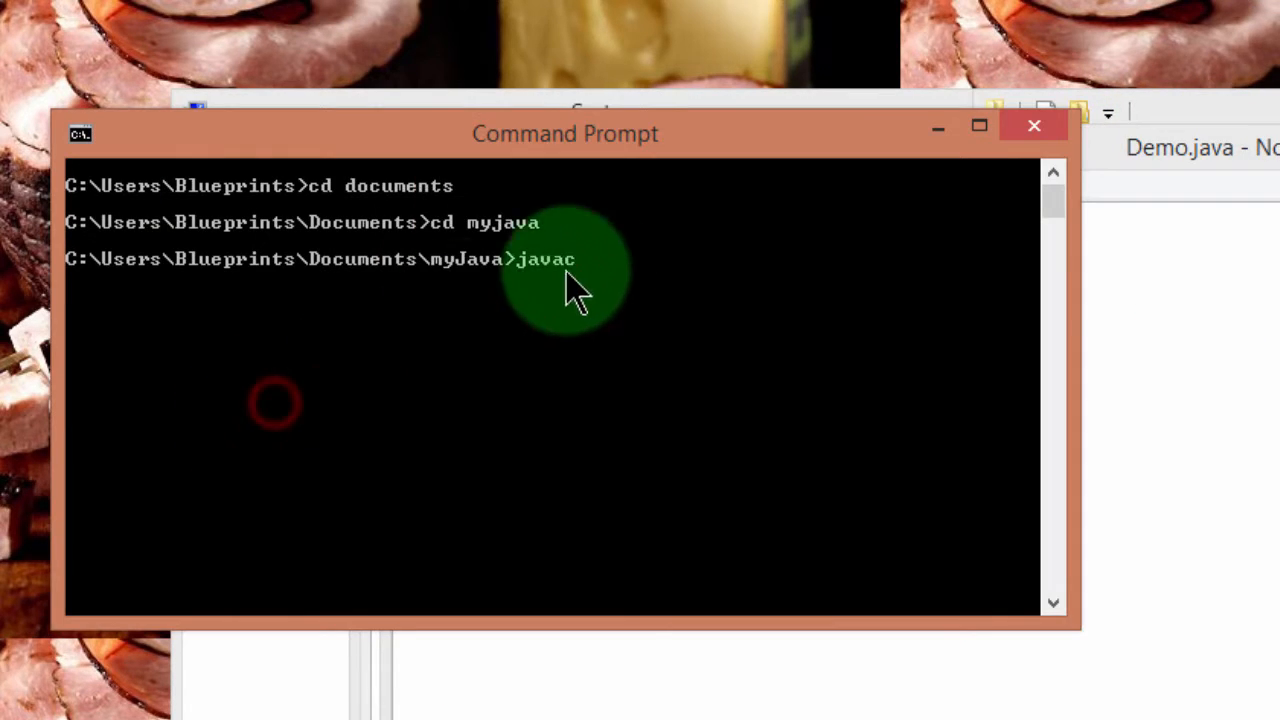
{"action": "type", "text": "Dem"}
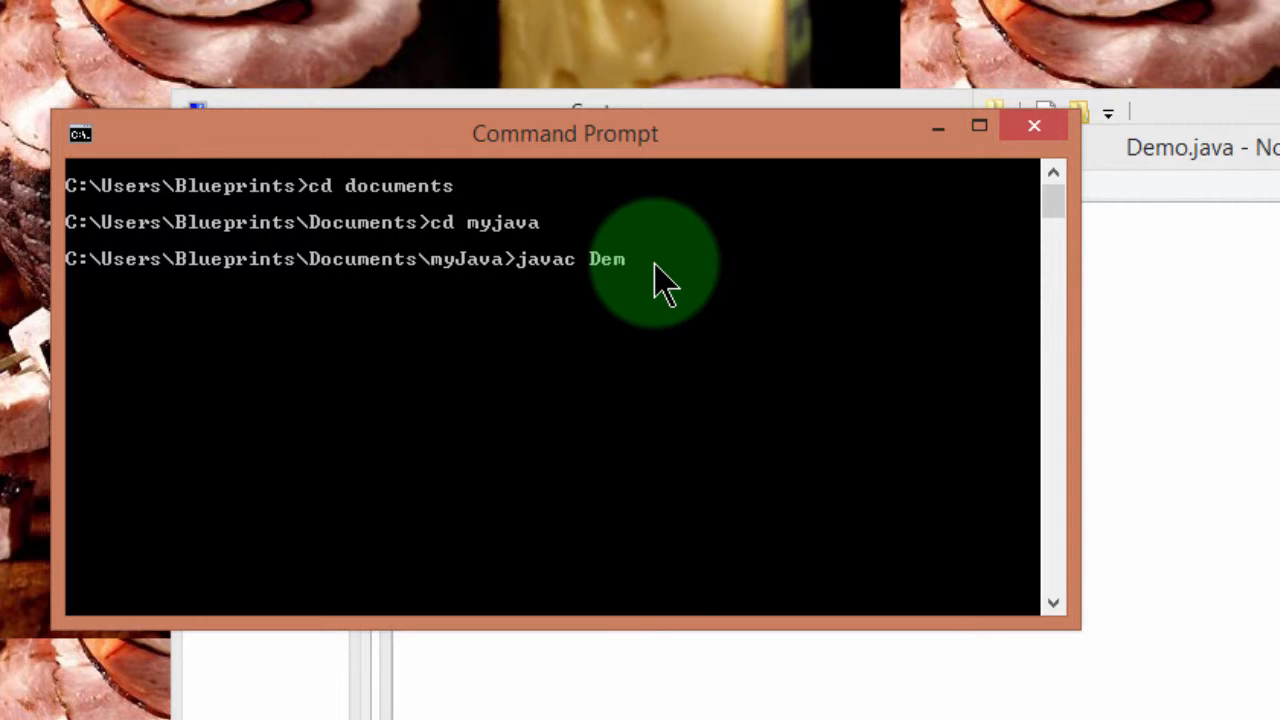
{"action": "type", "text": "o.java"}
{"action": "key", "text": "Return"}
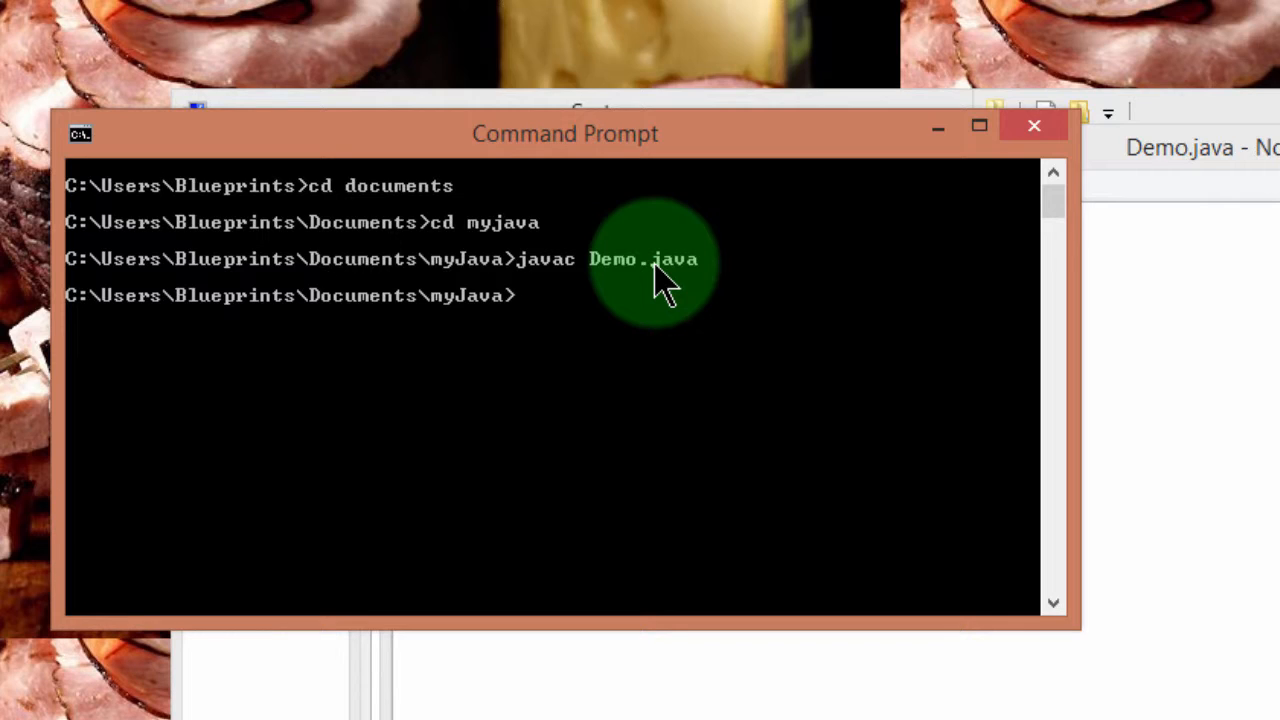
{"action": "type", "text": "java Demo"}
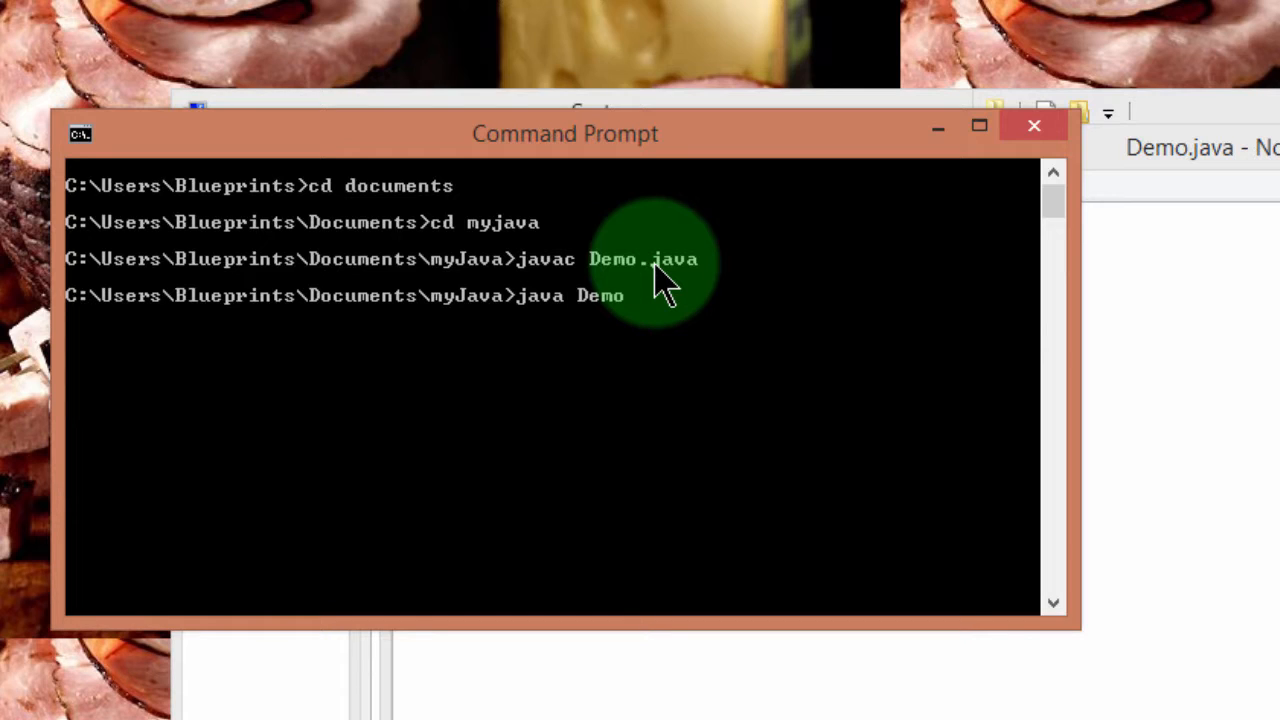
{"action": "key", "text": "Return"}
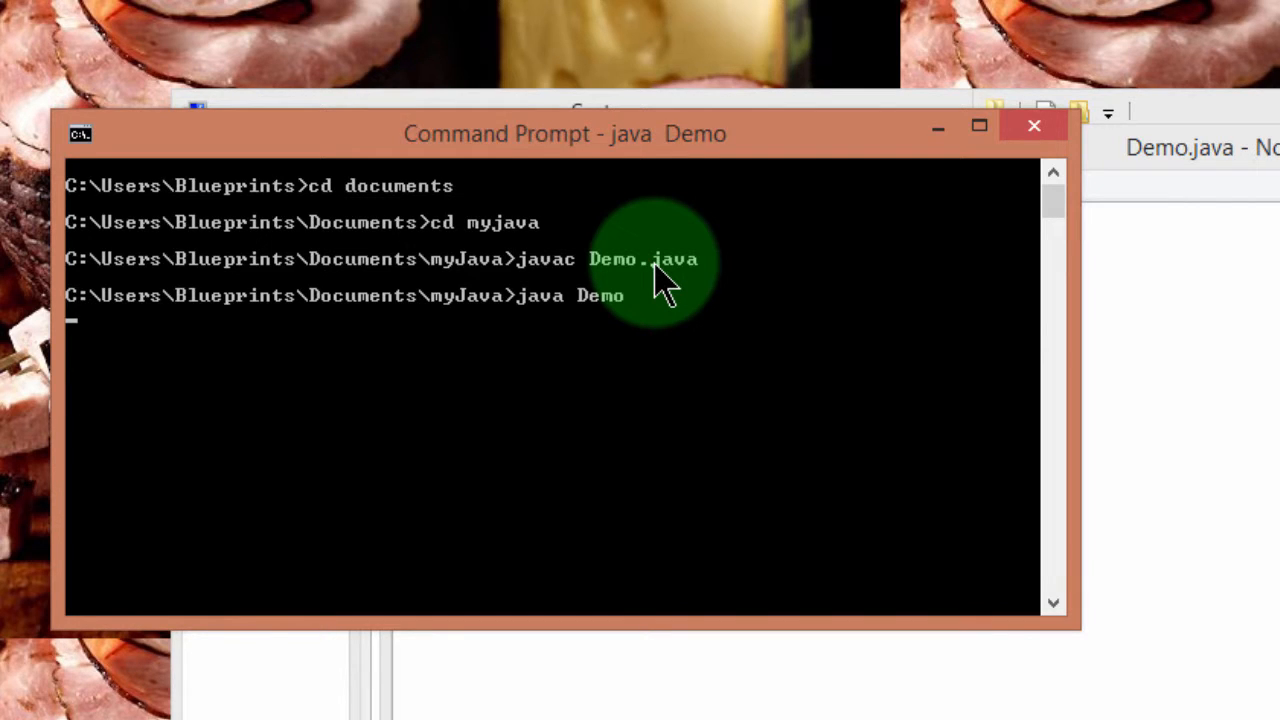